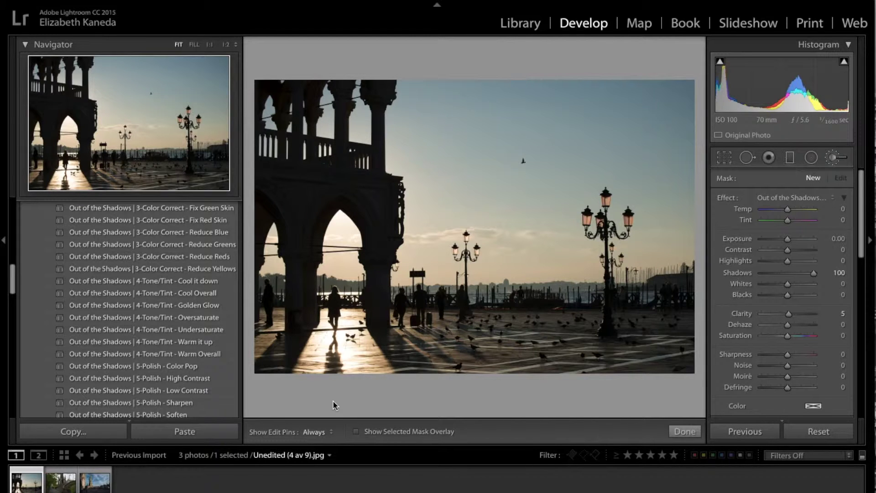
Step: Apply the Out of the Shadows 7-HDR - Standard preset to the Venice photo and compare it with the original
scroll(110, 352, "down", 3)
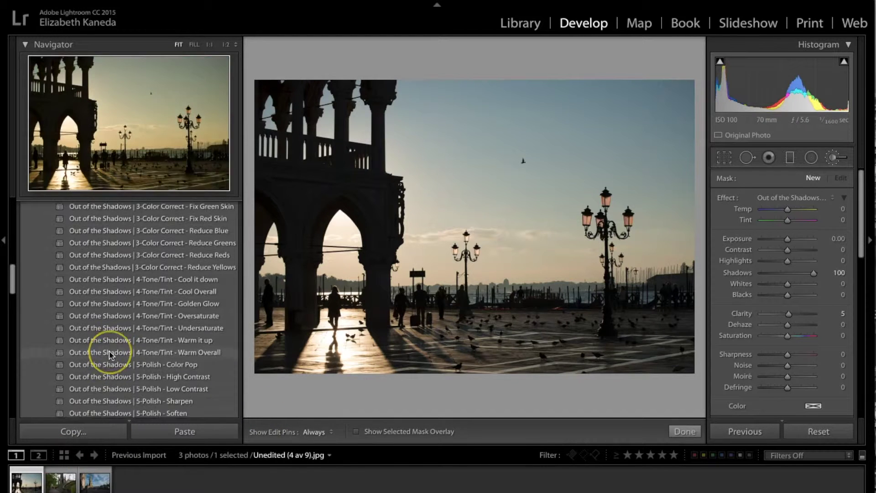
scroll(111, 352, "down", 5)
scroll(172, 209, "down", 2)
scroll(166, 290, "down", 2)
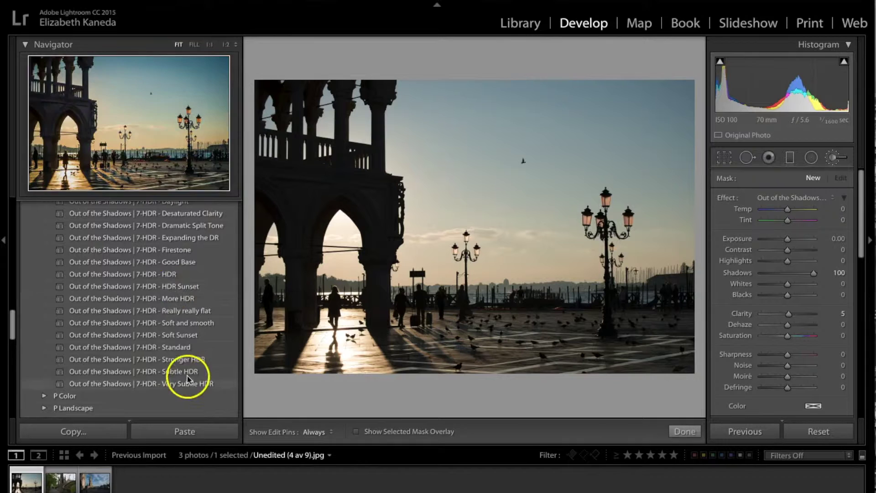
scroll(196, 365, "up", 5)
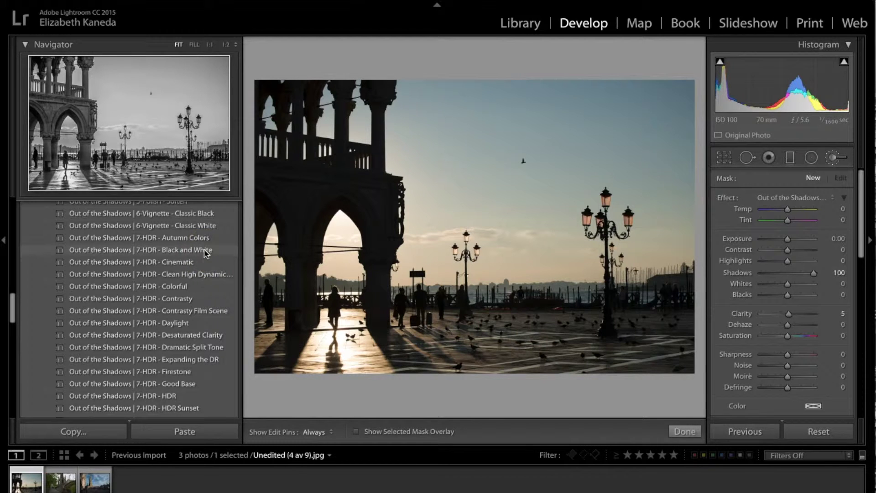
scroll(203, 263, "down", 2)
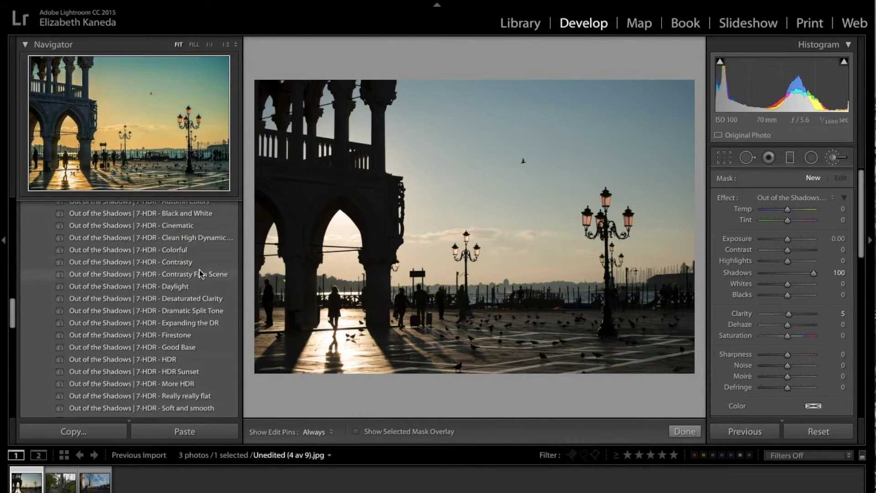
scroll(201, 260, "down", 3)
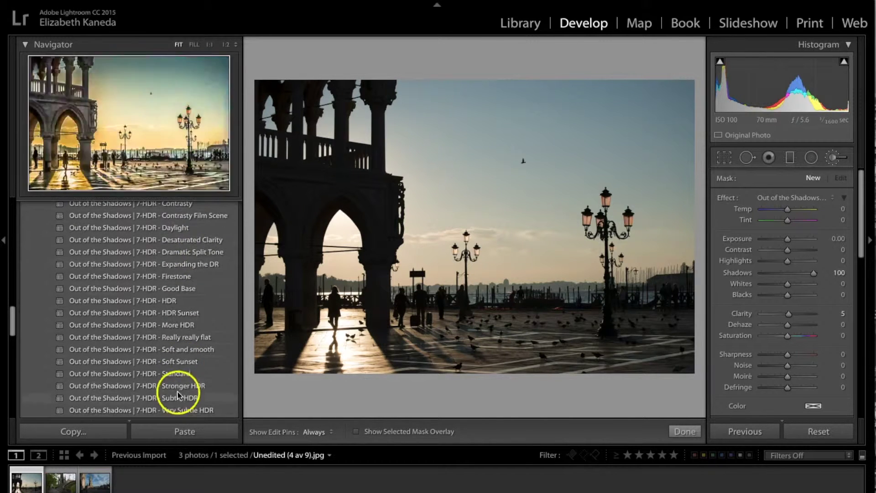
left_click(182, 374)
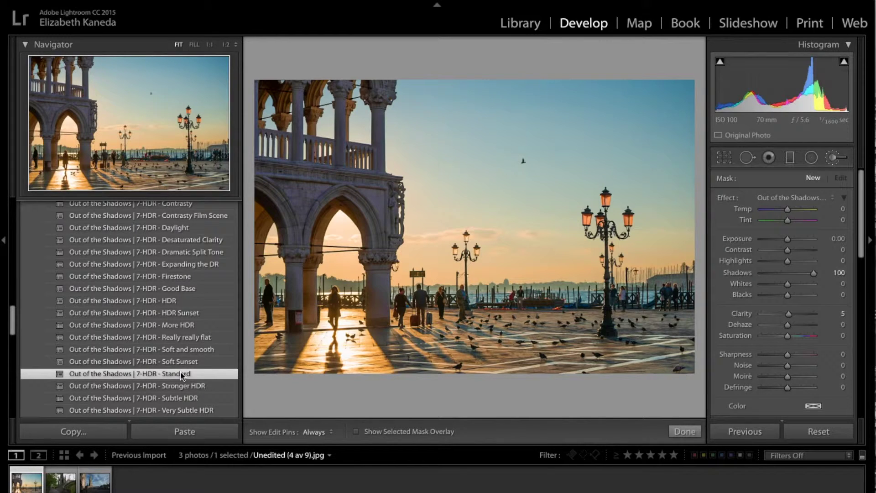
key("backslash")
key("backslash")
Step: Apply the Out of the Shadows 2-Exposure - Brighten preset and adjust the photo's Exposure to +0.60
scroll(181, 375, "up", 10)
scroll(181, 375, "up", 10)
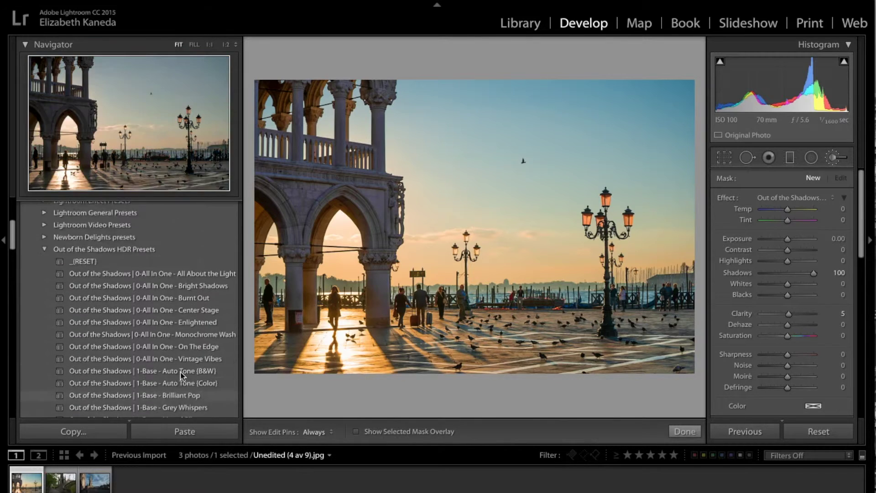
scroll(181, 375, "down", 5)
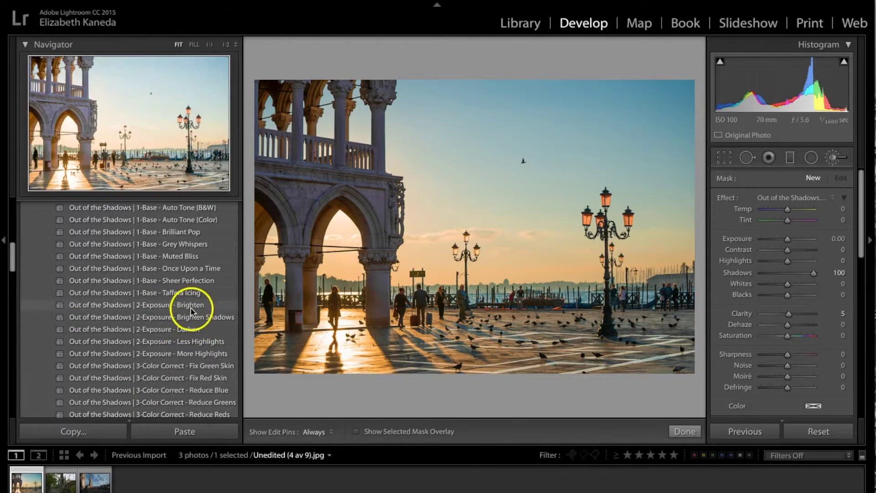
left_click(191, 308)
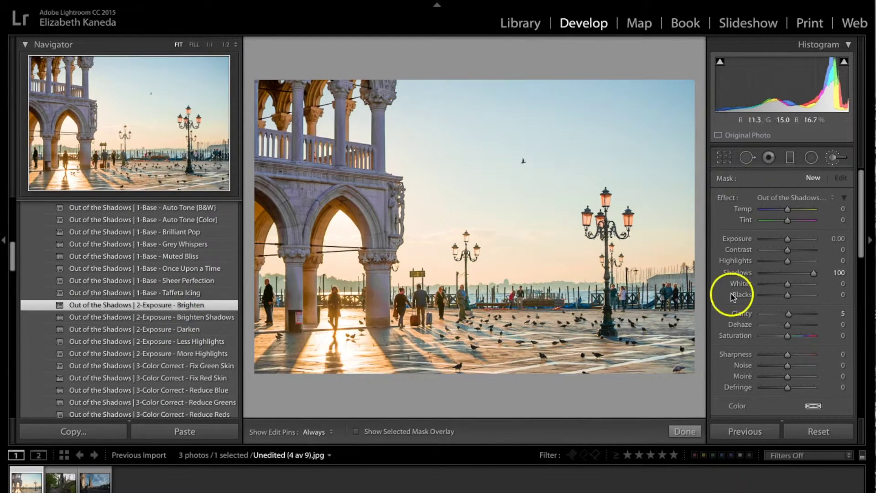
left_click(835, 157)
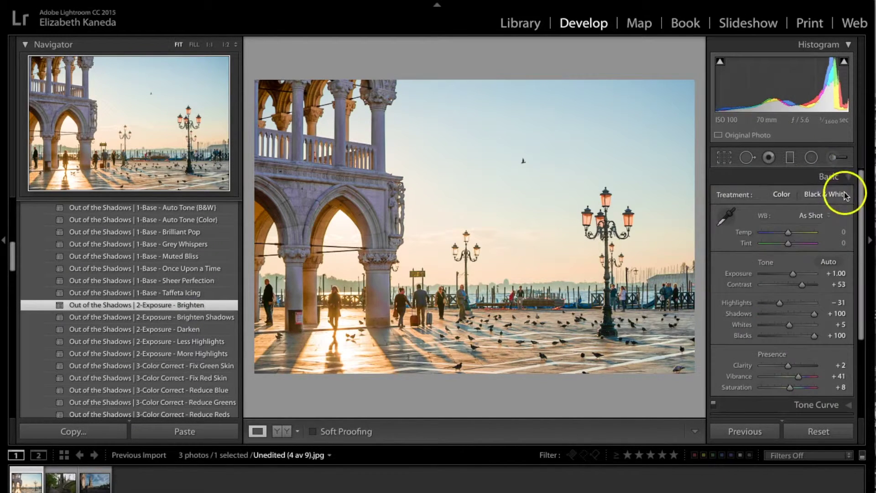
left_click_drag(793, 276, 792, 274)
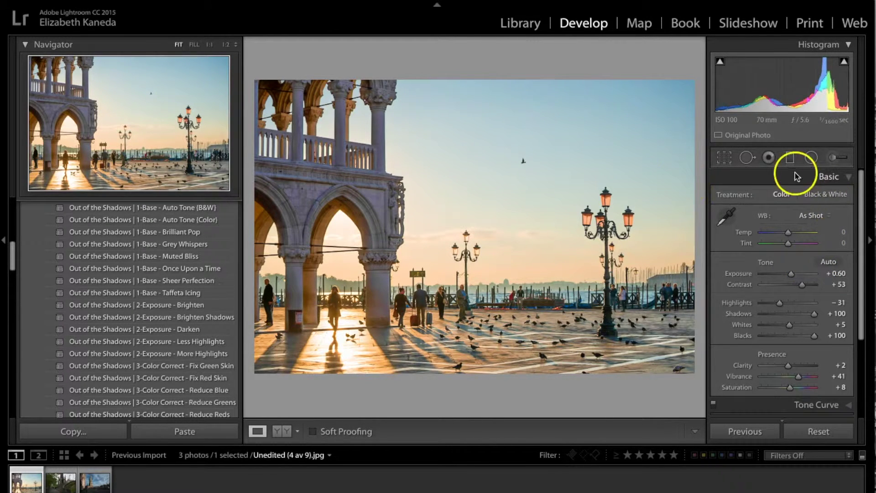
Step: Apply the Out of the Shadows 3-Color Correct - Reduce Greens preset to the photo
scroll(114, 305, "down", 3)
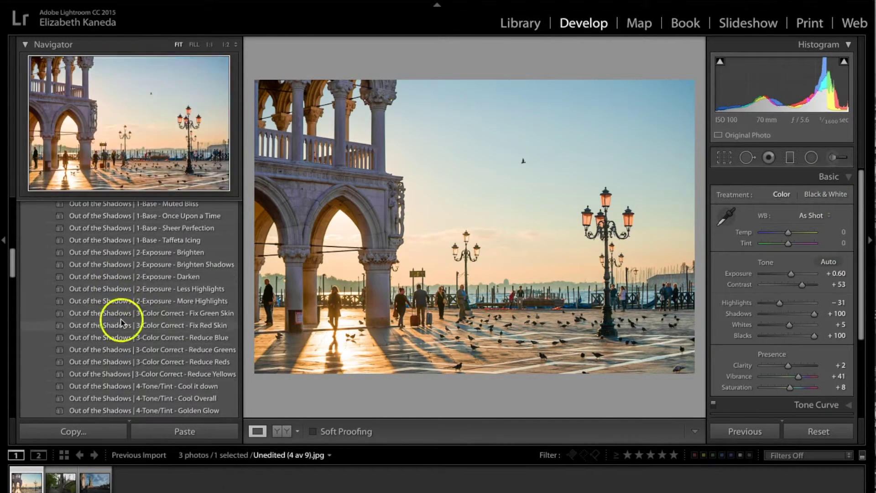
left_click(224, 349)
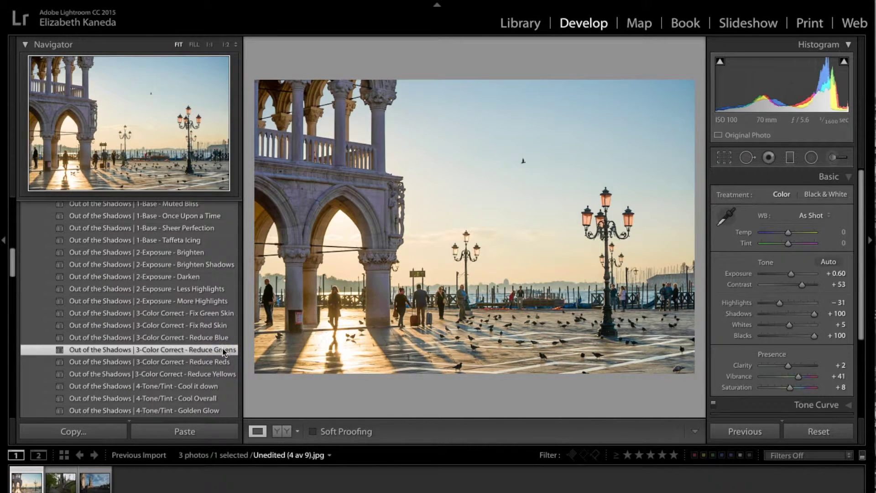
left_click(537, 405)
Step: Set the Adjustment Brush effect to Out of the Shadows HDR Light - Brighten and compare the photo with its original
left_click(833, 157)
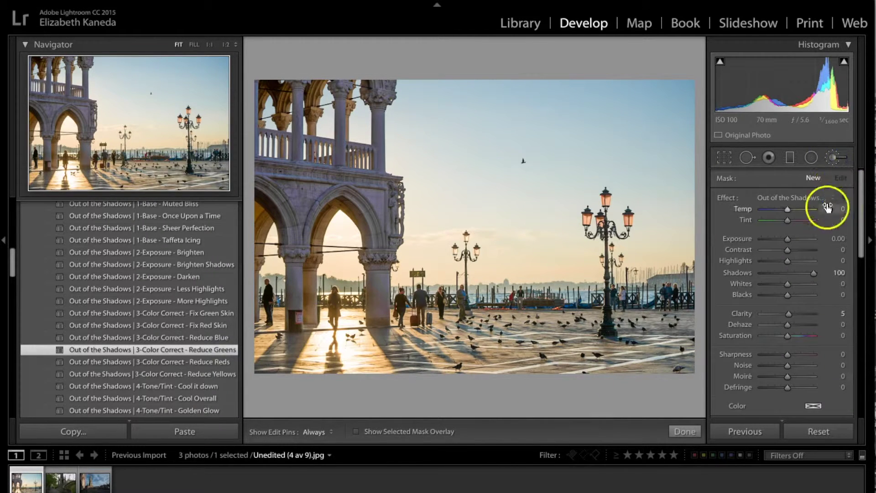
left_click(809, 196)
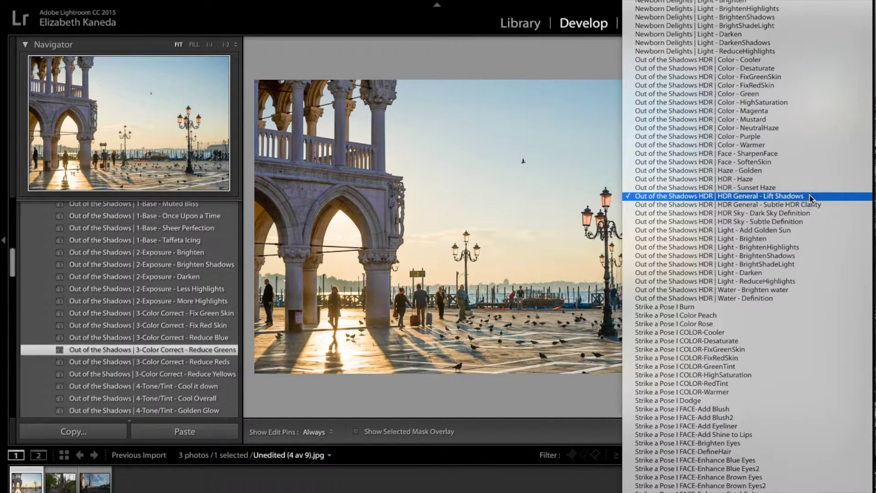
left_click(760, 217)
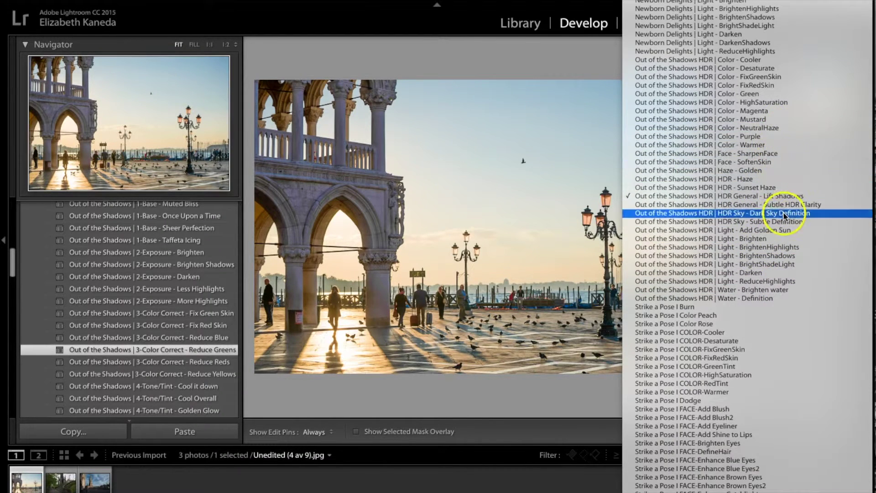
scroll(777, 228, "down", 1)
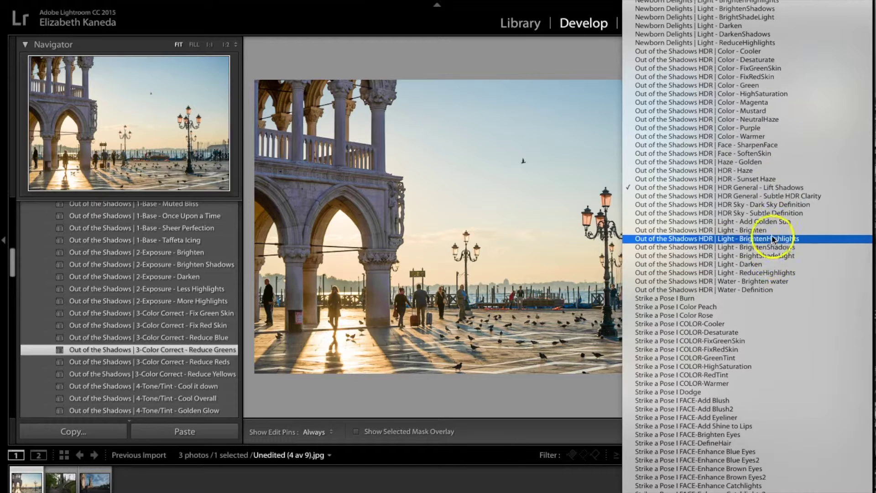
left_click(747, 234)
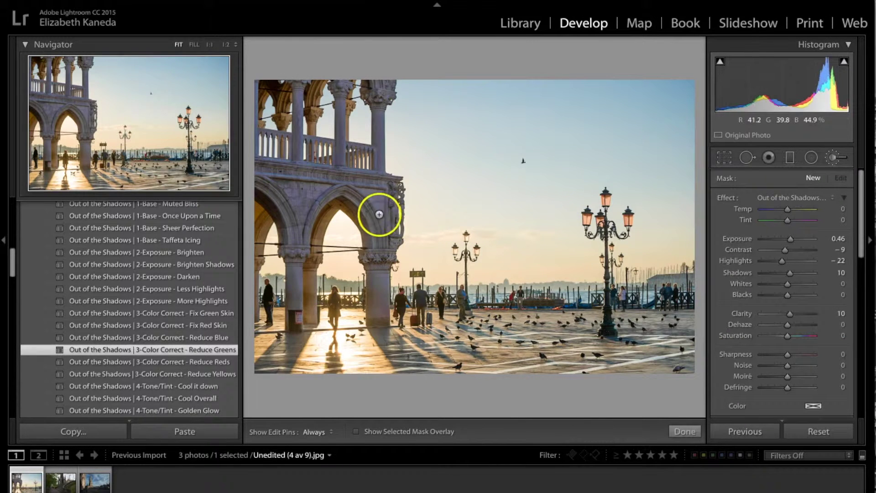
key("backslash")
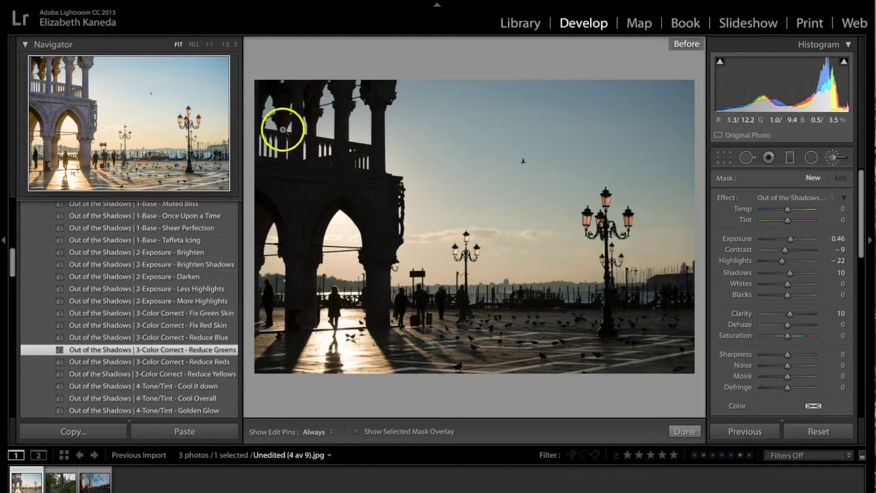
key("backslash")
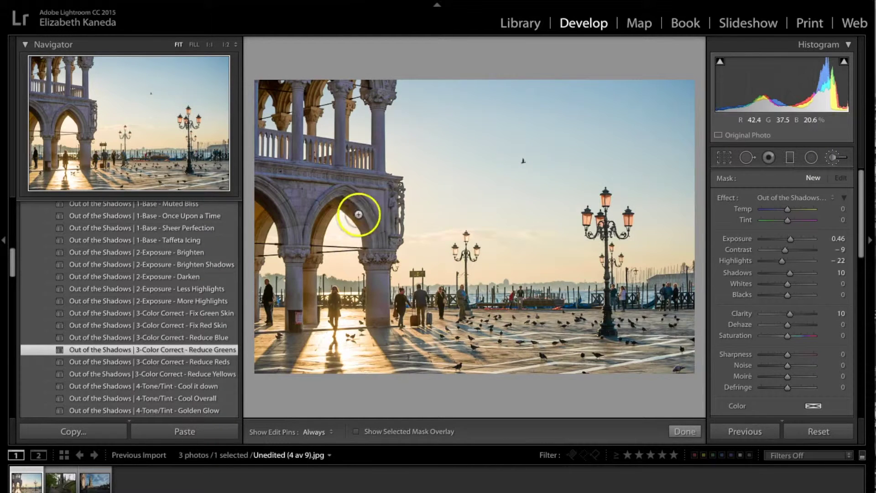
Step: Paint the brightening brush over the building's shaded facade, arches and columns with the edit pins hidden
left_click(381, 202)
key("h")
left_click(282, 242)
left_click(290, 234)
left_click(377, 244)
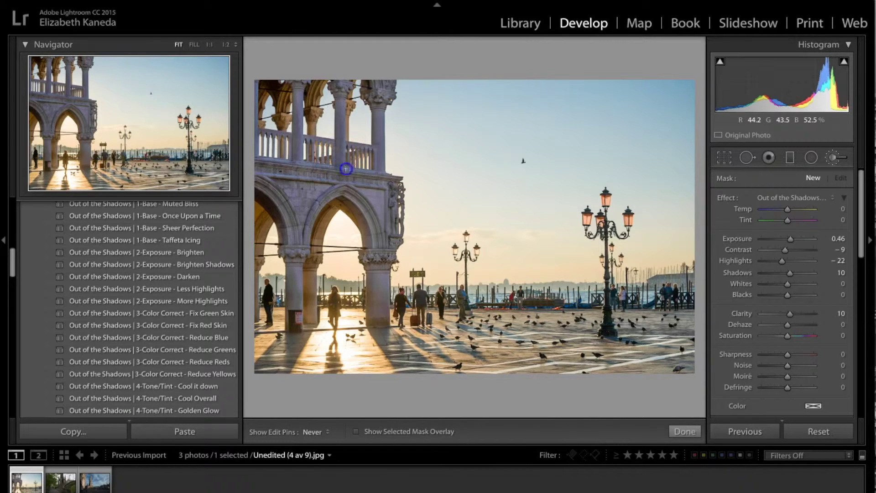
left_click(299, 314)
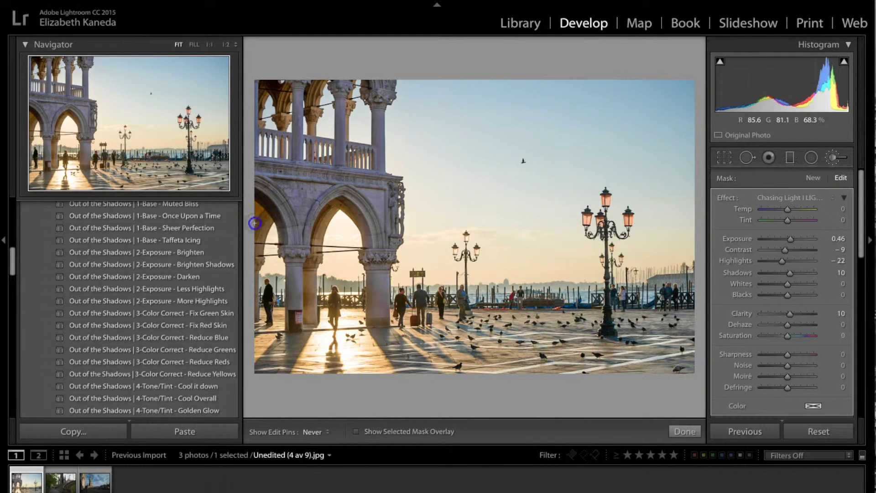
Step: Start a new brush mask using the Out of the Shadows HDR General - Subtle HDR Clarity effect
left_click(816, 182)
left_click(813, 196)
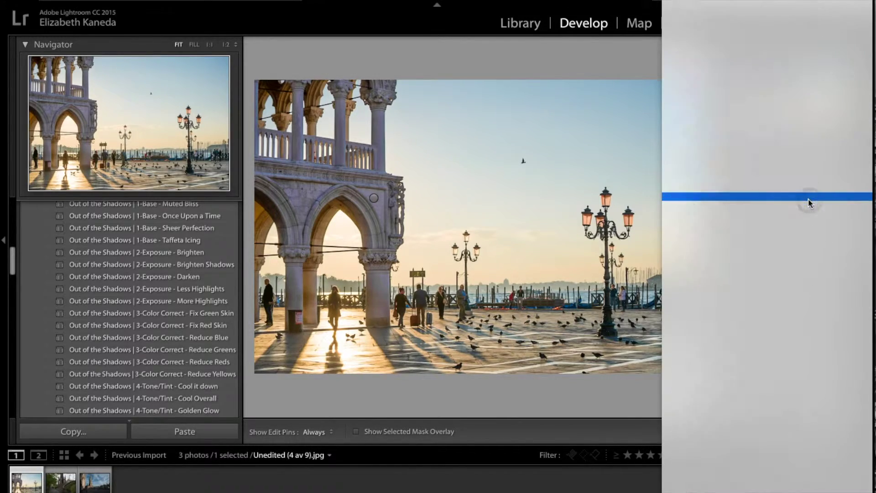
scroll(860, 91, "up", 10)
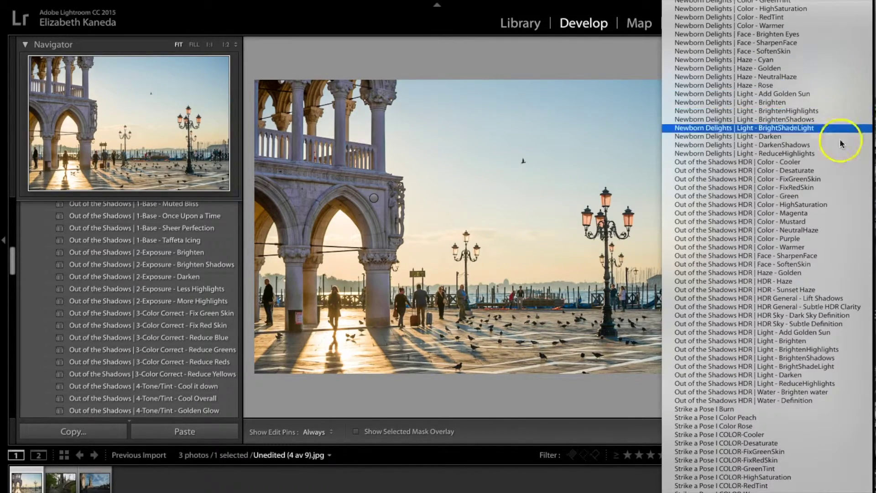
left_click(818, 214)
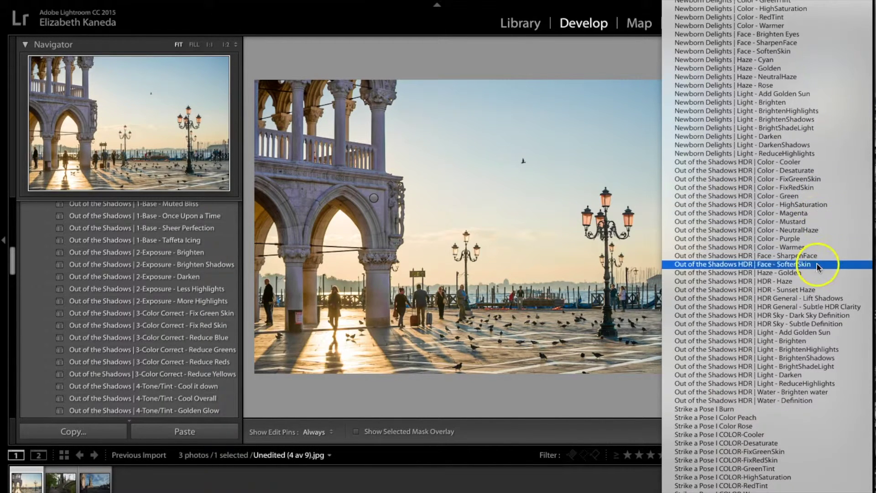
left_click(813, 308)
Step: Hide the edit pins and paint the clarity brush over the building's facade, columns and balcony
key("h")
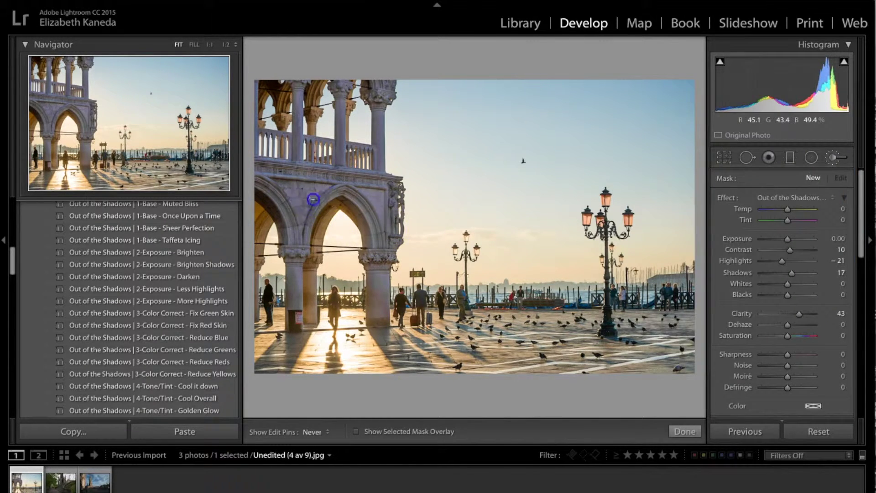
mouse_move(408, 213)
left_mouse_down()
mouse_move(416, 215)
mouse_move(378, 234)
mouse_move(373, 269)
left_mouse_up()
left_click(299, 251)
left_click(323, 117)
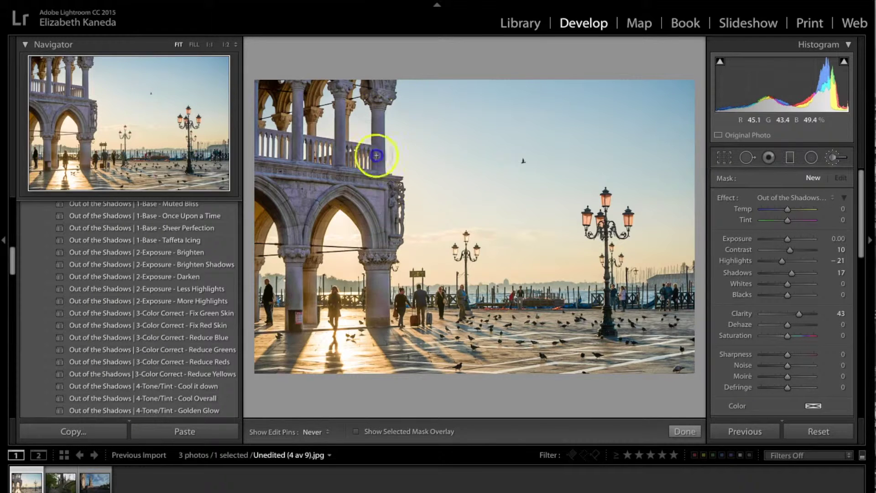
Step: Extend the clarity brush strokes across the waterfront, boats and people along the edge of the square
left_click(463, 272)
key("h")
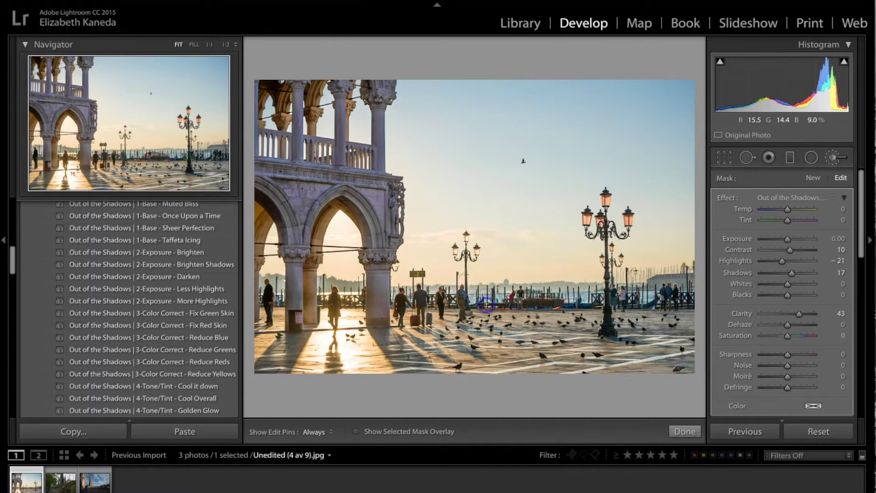
left_click(666, 292)
left_click(511, 293)
left_click(402, 303)
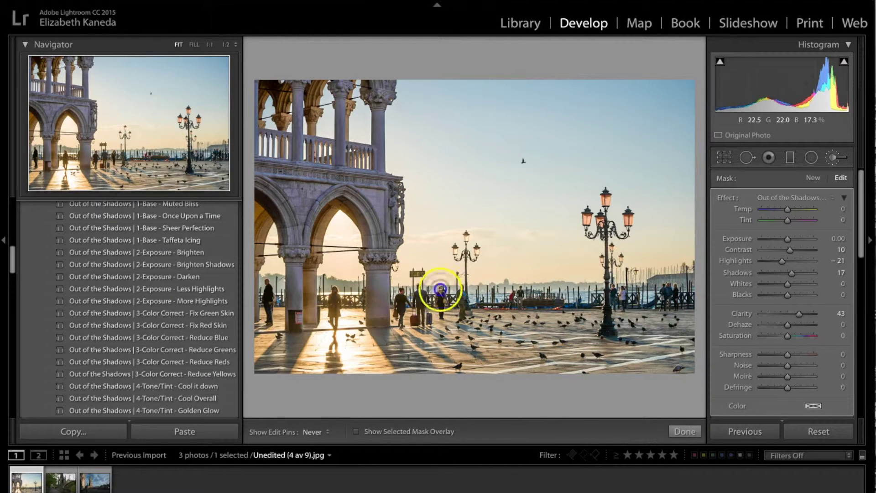
key("h")
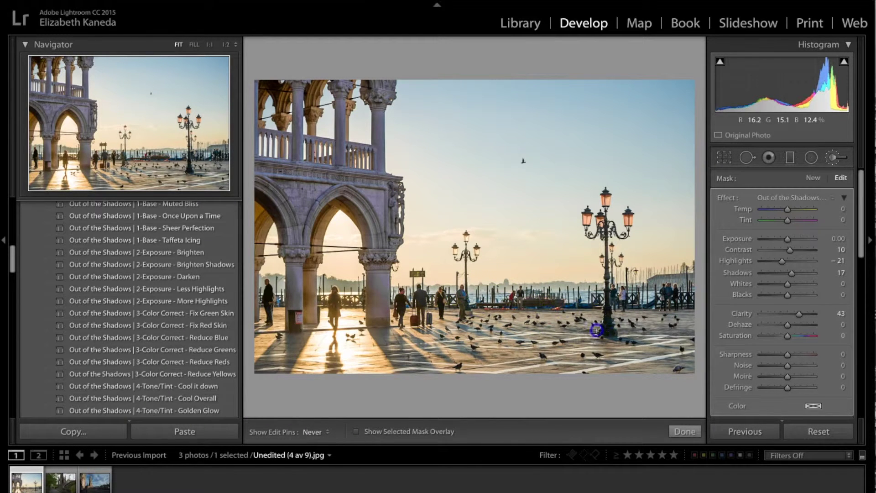
Step: Close the Adjustment Brush and set the photo's Contrast to +66 and Highlights to -72
left_click(871, 219)
left_click(843, 176)
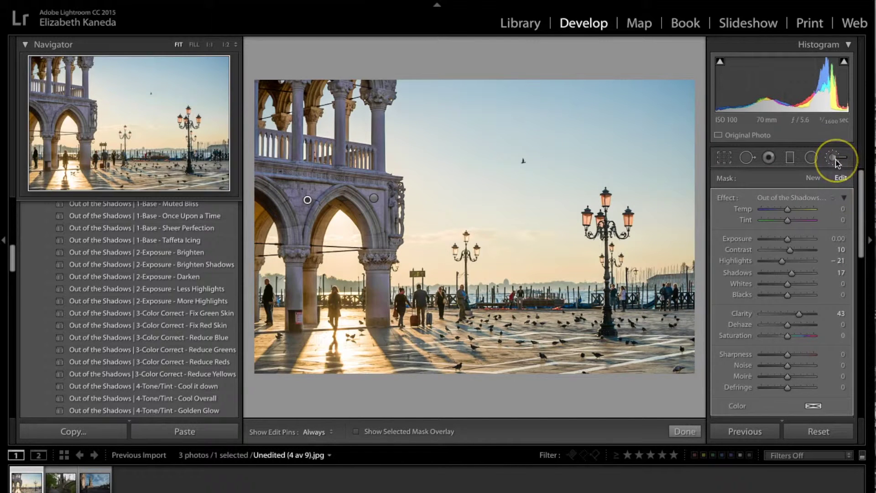
left_click(836, 161)
left_click(840, 211)
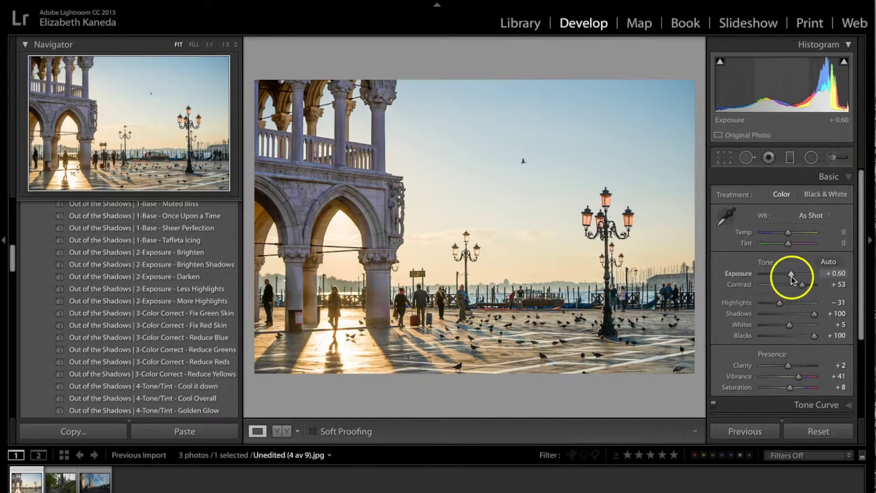
left_click_drag(802, 286, 770, 305)
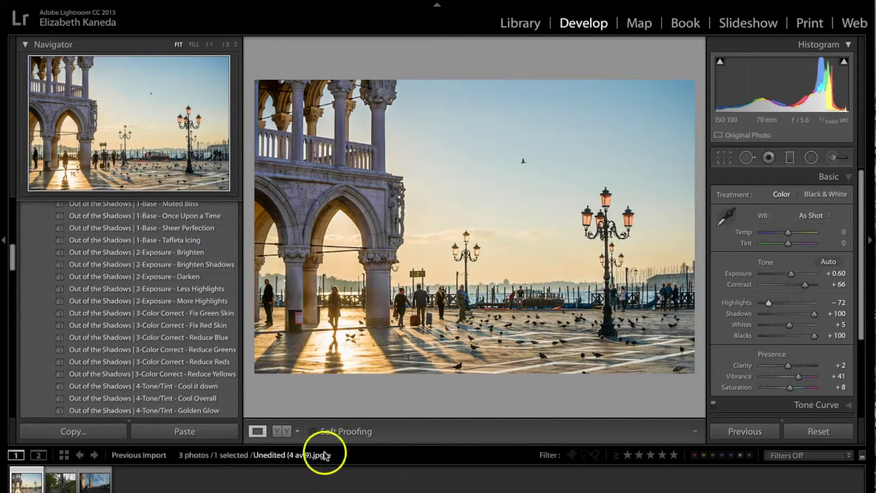
Step: Collapse the Basic adjustments and show the photo in a side-by-side before and after comparison
left_click(847, 176)
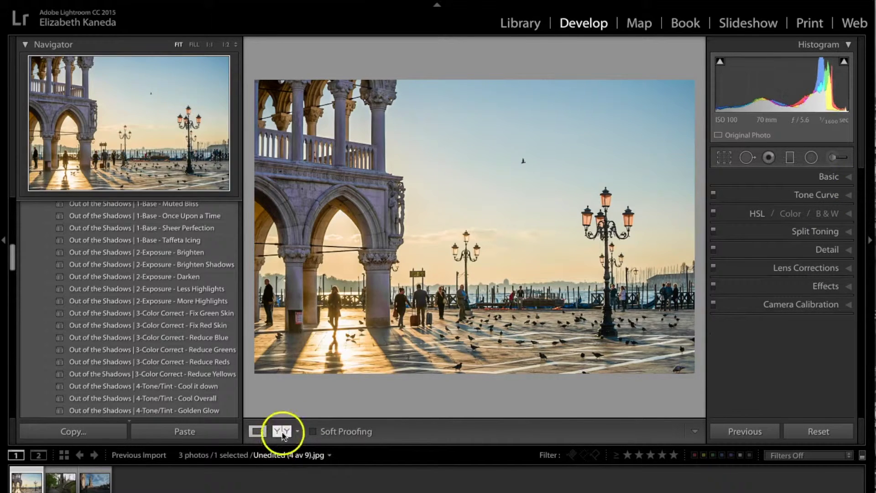
left_click(282, 431)
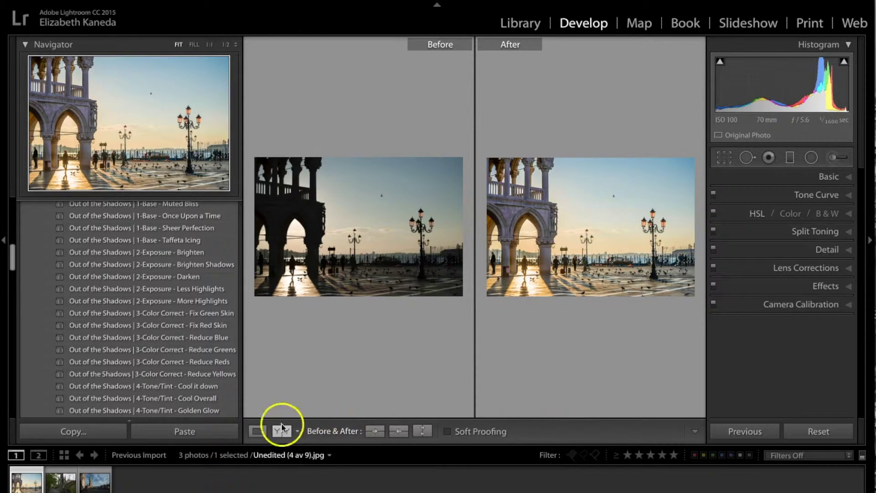
Step: Return to the single-photo view and toggle the Venice photo between its original and edited versions
left_click(256, 432)
key("backslash")
key("backslash")
key("backslash")
key("backslash")
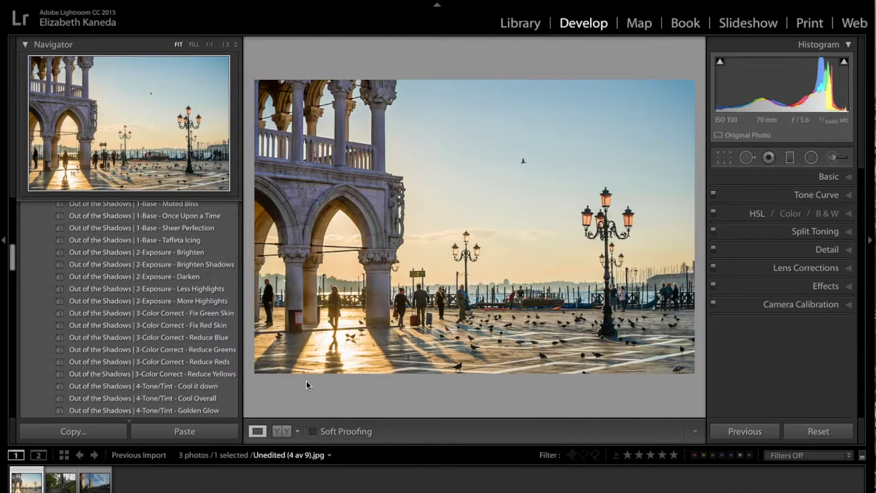
Step: Open the photo of the monument and stone staircase and apply the Out of the Shadows 7-HDR - Very Subtle HDR preset
left_click(86, 486)
left_click(64, 485)
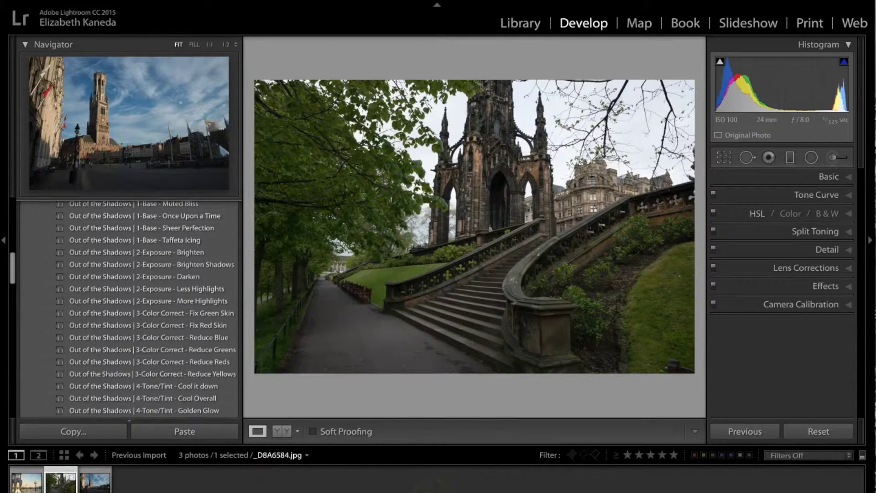
scroll(127, 330, "down", 10)
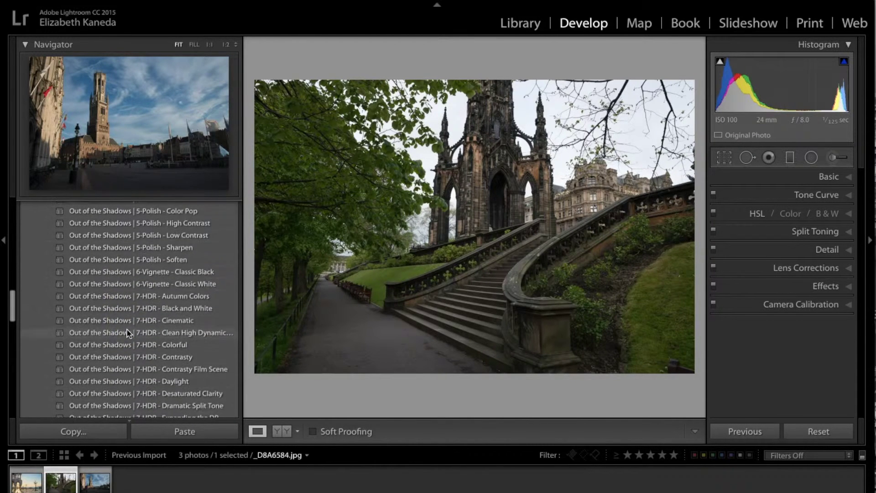
scroll(127, 329, "down", 5)
left_click(126, 378)
scroll(127, 371, "down", 12)
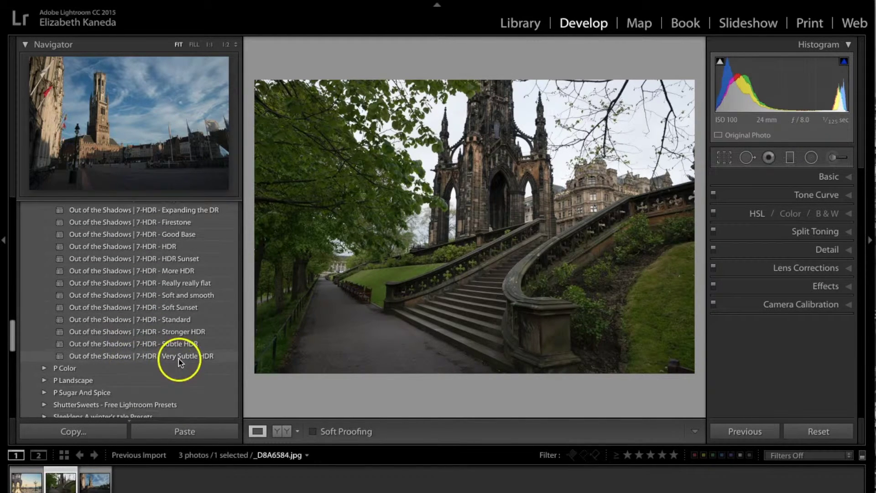
left_click(179, 362)
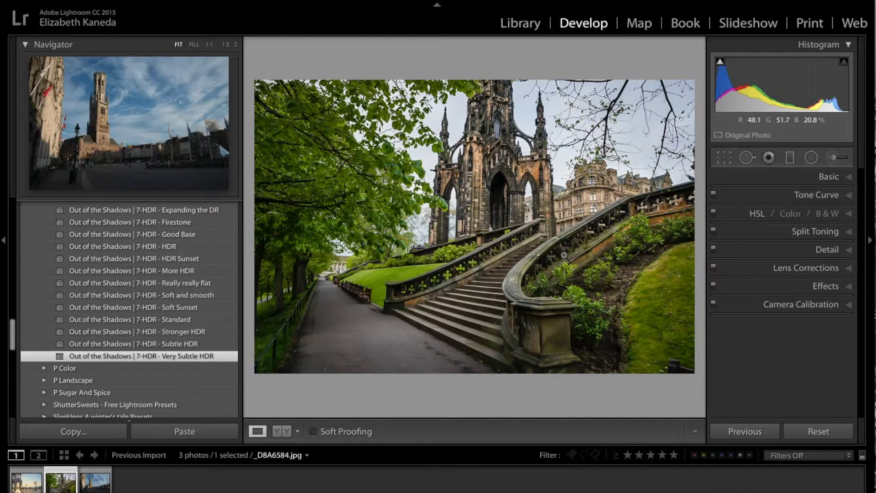
Step: Paint an Adjustment Brush with the Out of the Shadows HDR General - Lift Shadows effect over the dark trees, path and fence
left_click(836, 157)
left_click(836, 157)
left_click(836, 157)
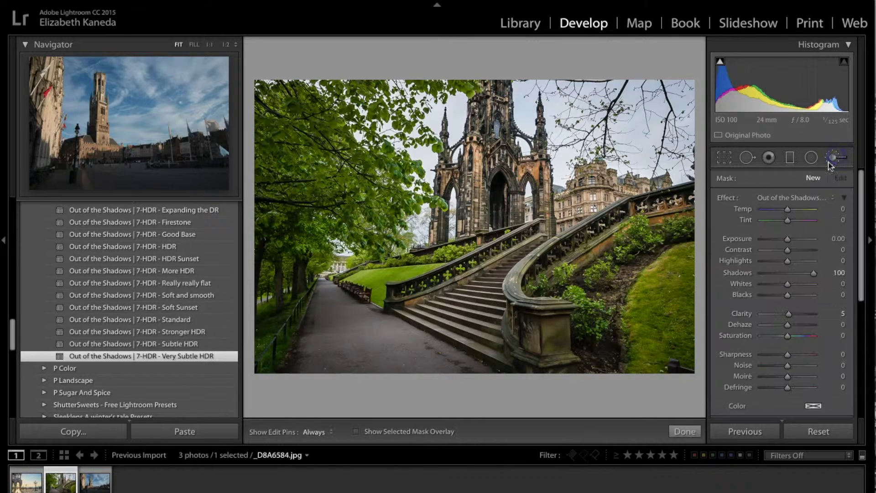
left_click(812, 198)
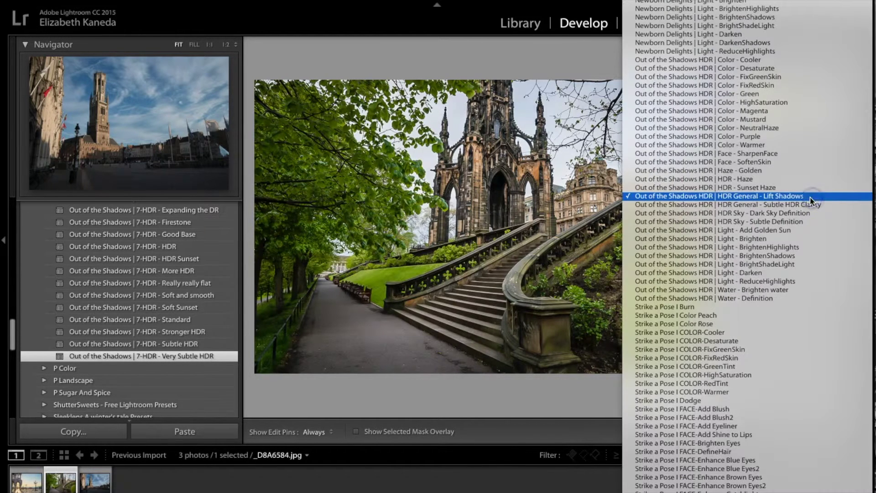
left_click(751, 198)
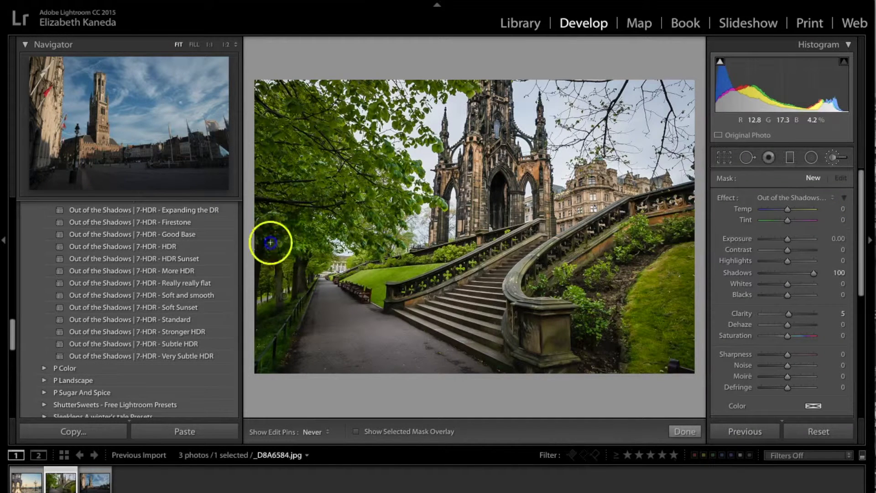
mouse_move(315, 260)
left_mouse_down()
mouse_move(313, 274)
mouse_move(252, 297)
mouse_move(272, 207)
mouse_move(273, 221)
mouse_move(313, 161)
mouse_move(312, 140)
mouse_move(323, 181)
mouse_move(391, 202)
mouse_move(383, 205)
left_mouse_up()
mouse_move(415, 306)
left_mouse_down()
mouse_move(326, 372)
mouse_move(320, 291)
mouse_move(318, 326)
left_mouse_up()
key("h")
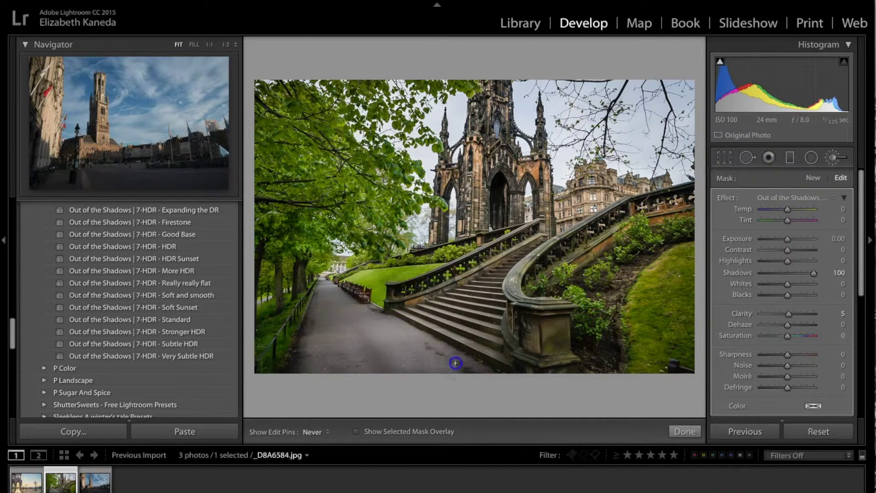
mouse_move(298, 338)
left_mouse_down()
mouse_move(293, 322)
mouse_move(272, 343)
left_mouse_up()
key("h")
Step: Extend the Lift Shadows brush over the stone pillar, the planted bank and the staircase balustrades
left_click(543, 344)
key("h")
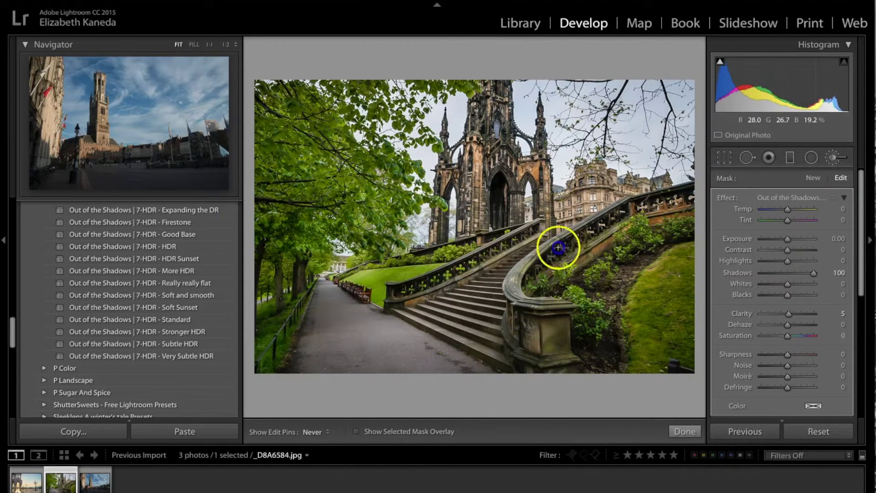
left_click(610, 229)
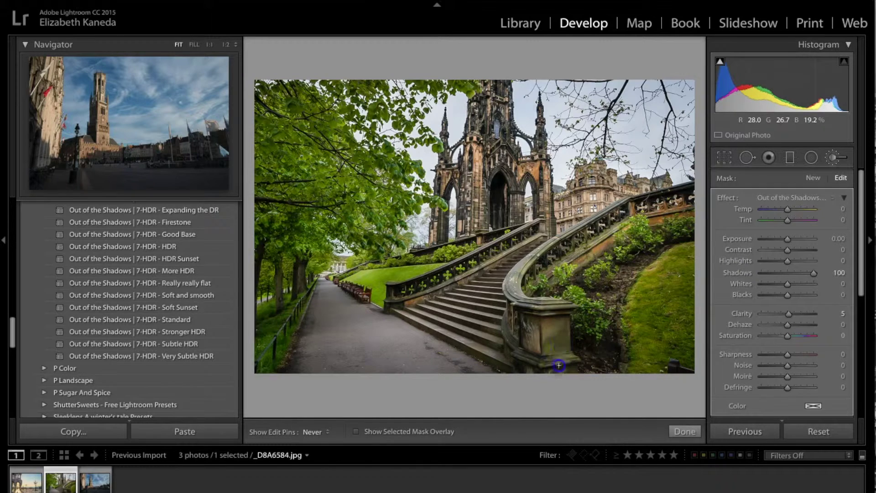
key("h")
mouse_move(668, 223)
left_mouse_down()
mouse_move(542, 294)
mouse_move(375, 301)
mouse_move(396, 291)
left_mouse_up()
key("h")
key("h")
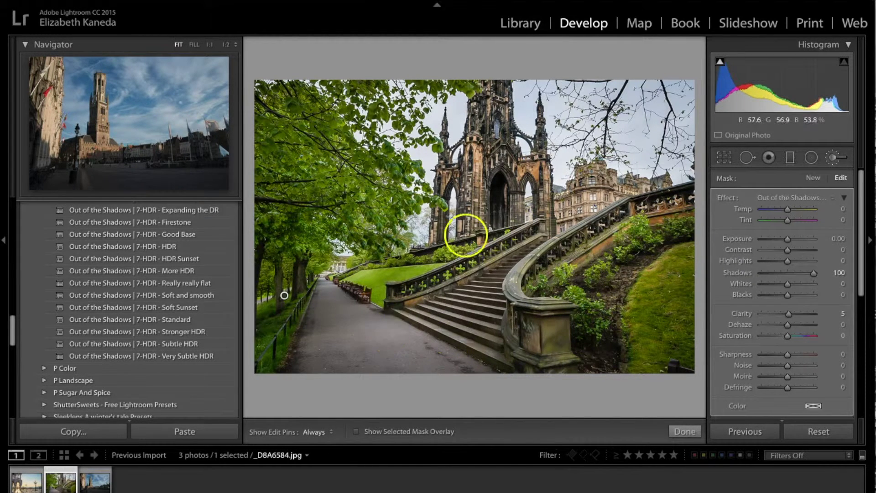
Step: Create a new brush mask with the HDR General - Subtle HDR Clarity effect and paint it over the monument and stone steps
left_click(812, 177)
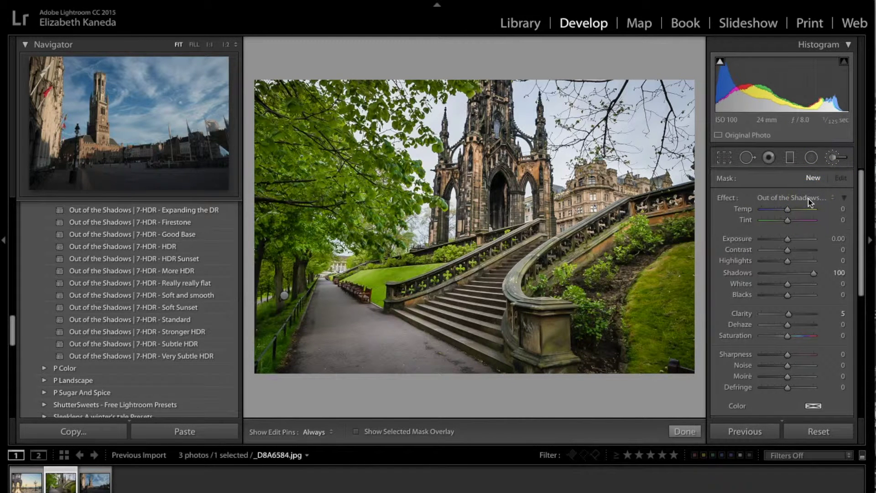
left_click(808, 199)
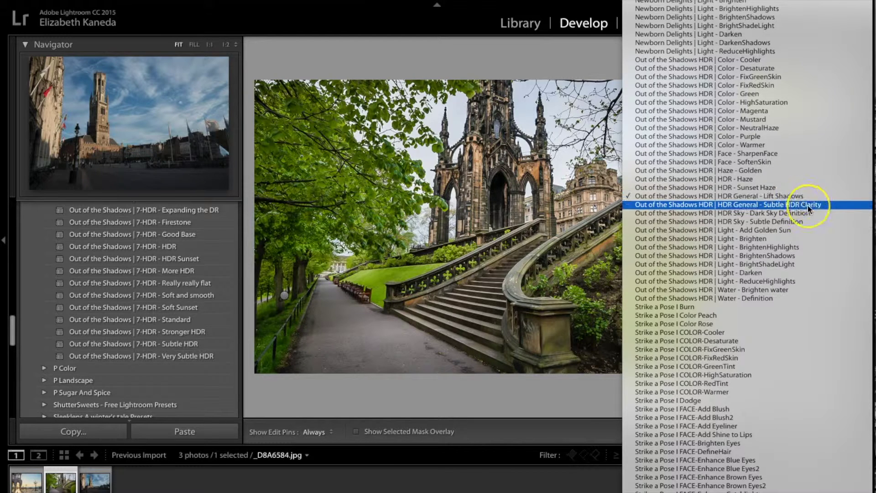
left_click(808, 205)
key("h")
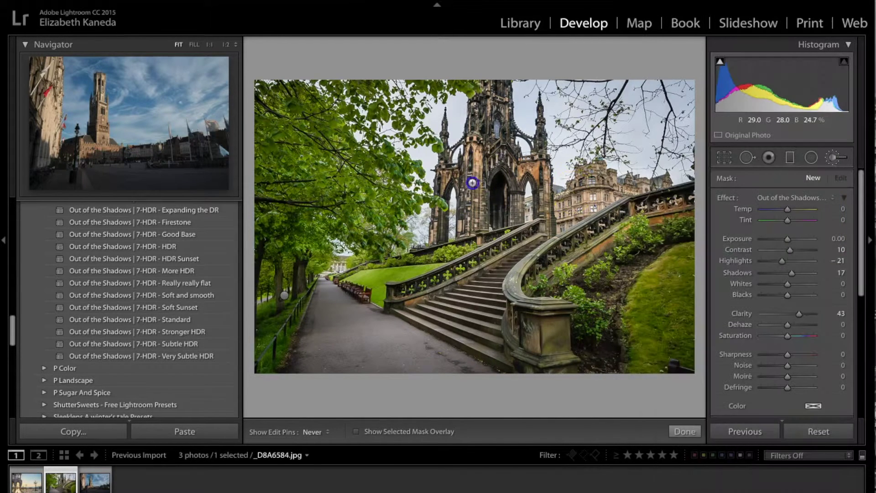
left_click(525, 181)
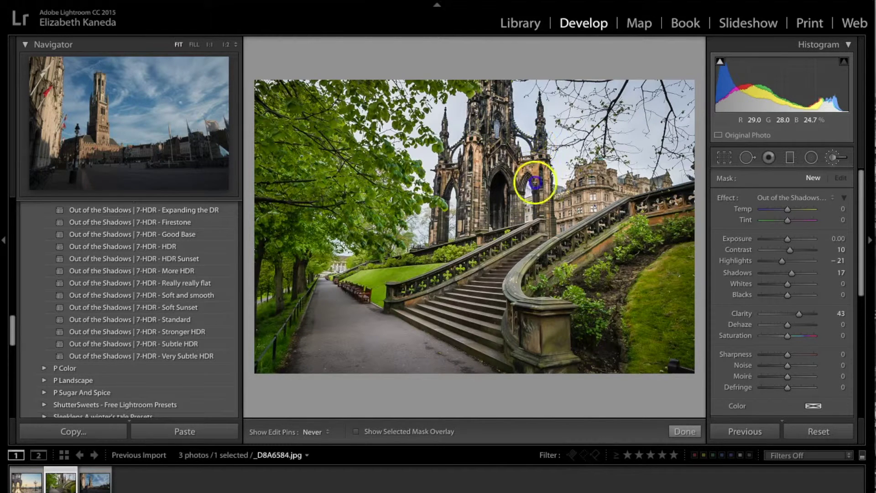
left_click(441, 217)
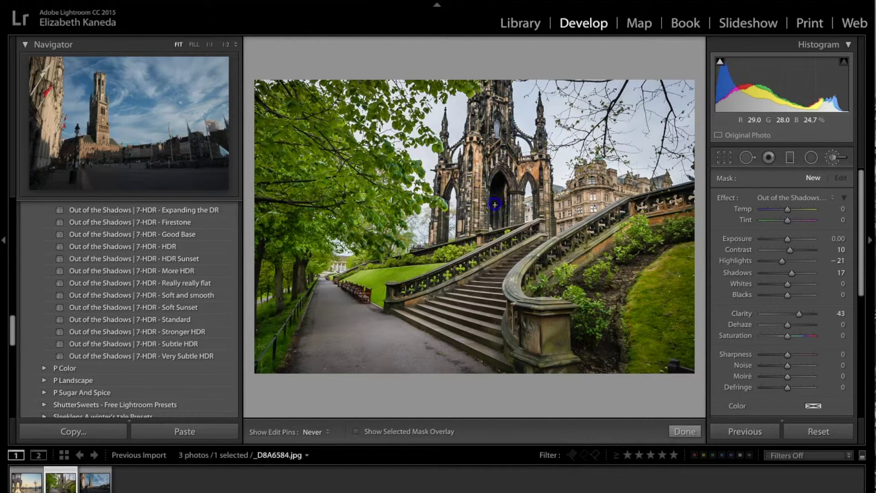
left_click(492, 276)
left_click(532, 246)
left_click(419, 286)
left_click(469, 294)
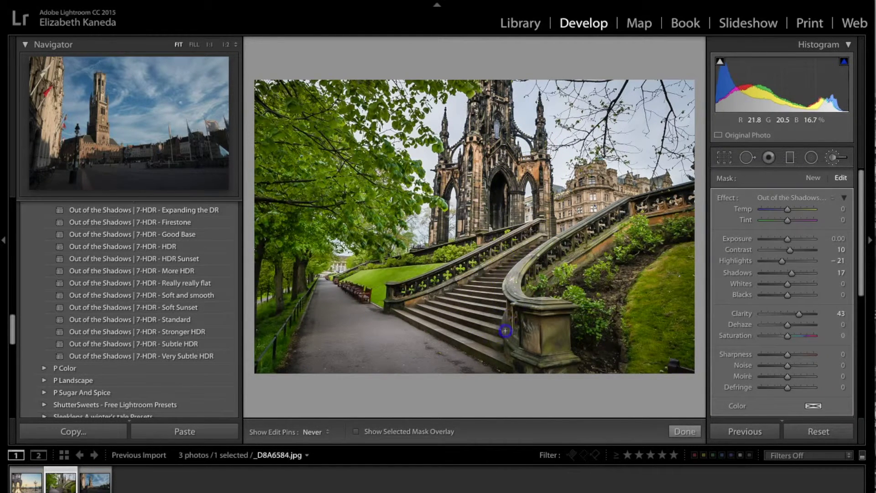
Step: Extend the Subtle HDR Clarity brush over the building behind the monument, the curved balustrade and the stairs
left_click(551, 196)
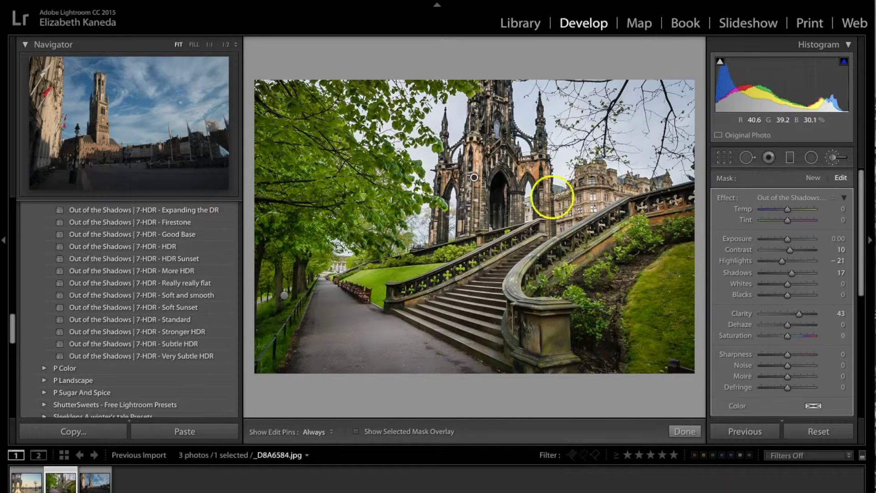
left_click(642, 196)
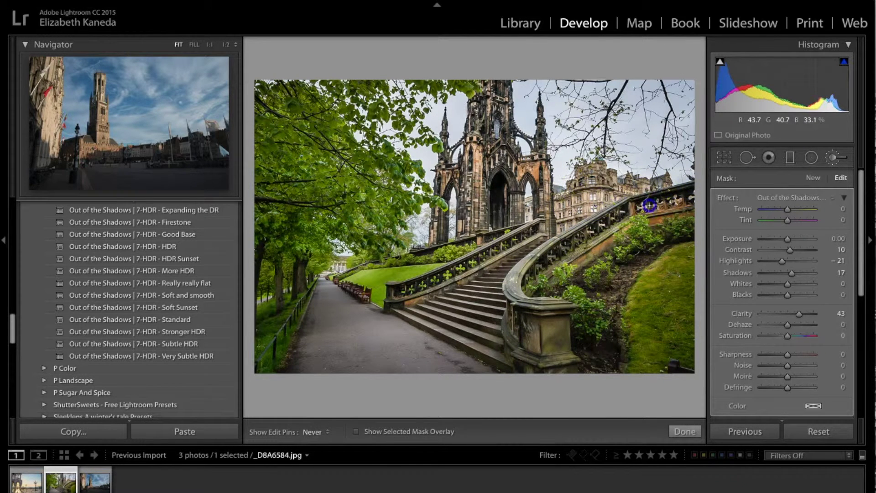
left_click(514, 287)
left_click(411, 270)
left_click(497, 268)
Step: Finish the clarity mask by switching to a new one, and apply the 4-Tone/Tint - Warm it up preset
left_click(813, 178)
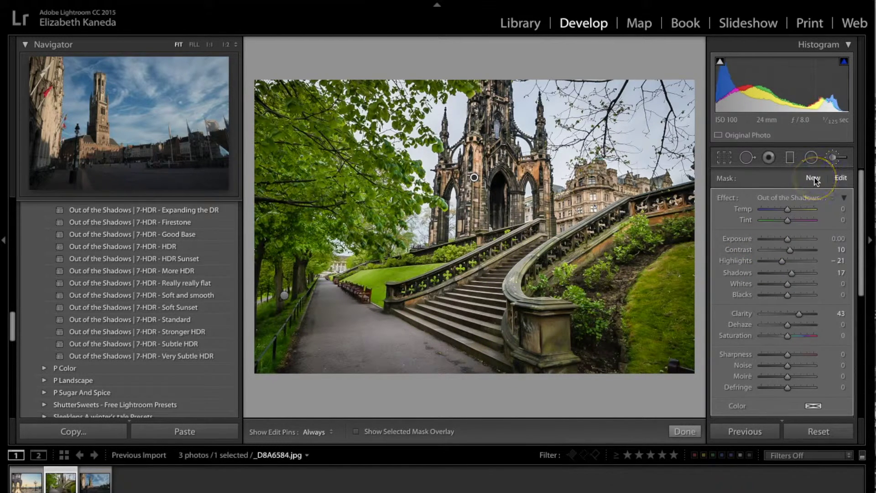
left_click(813, 179)
scroll(128, 282, "up", 5)
scroll(129, 284, "up", 10)
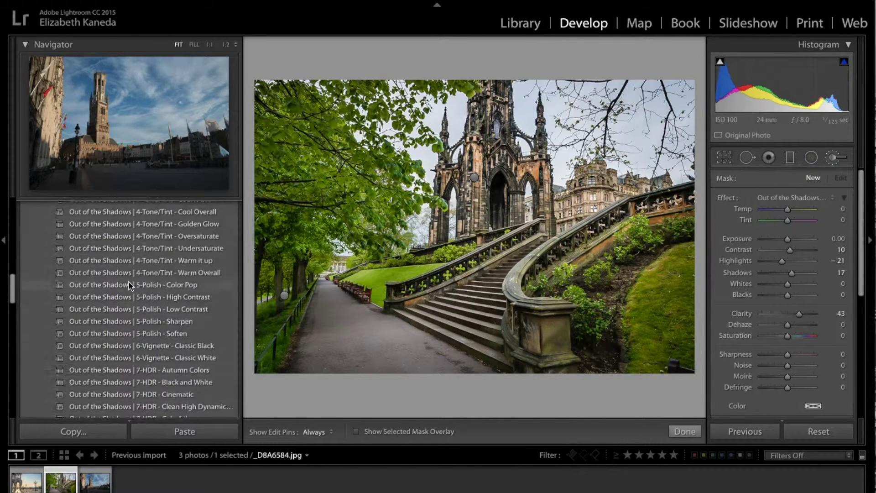
left_click_drag(218, 272, 214, 312)
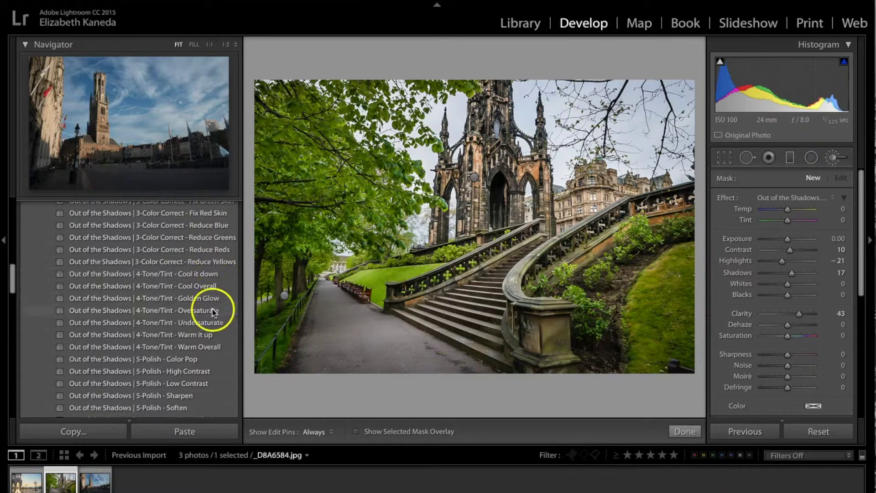
left_click(210, 337)
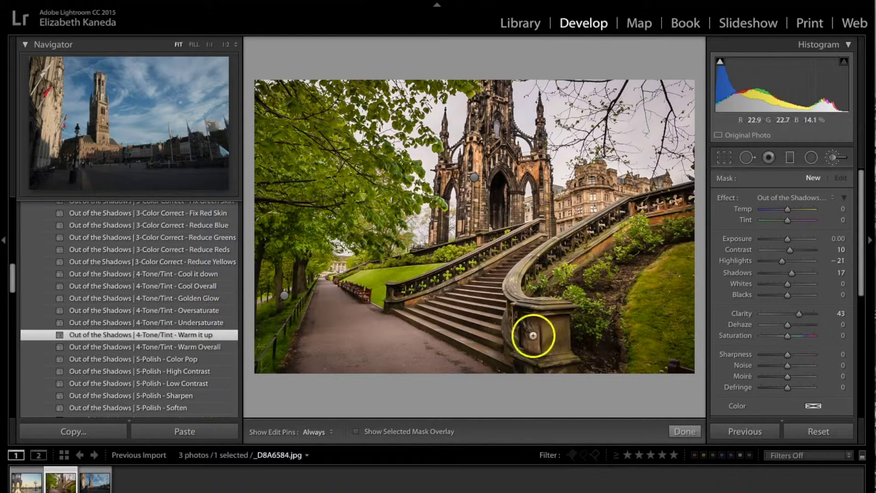
Step: Close the Adjustment Brush and reduce the Split Toning highlights saturation to 12
left_click(832, 157)
left_click(825, 234)
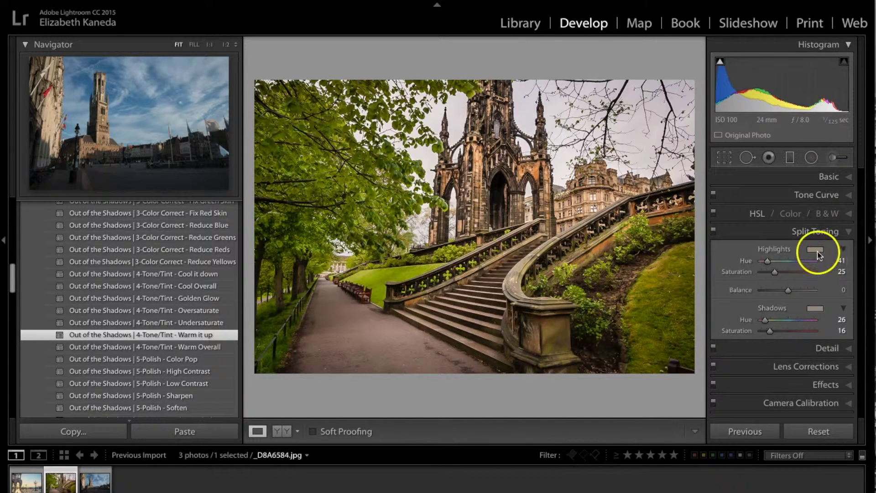
left_click_drag(771, 276, 770, 273)
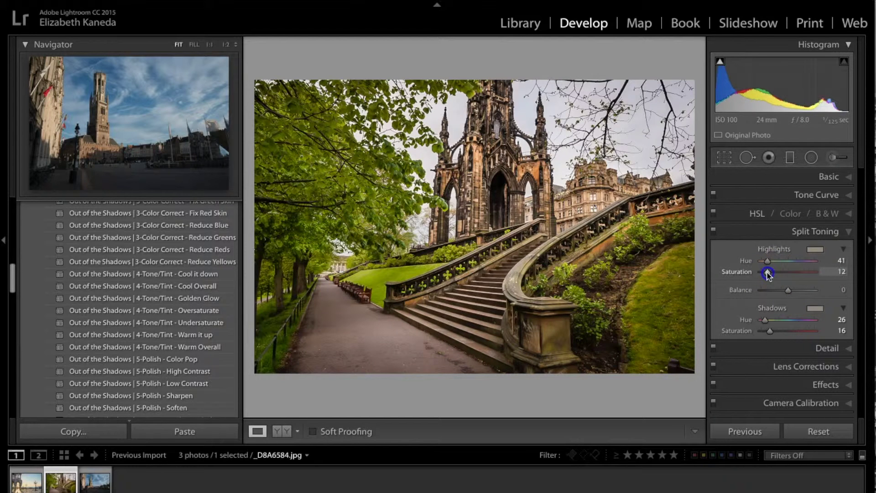
left_click(837, 234)
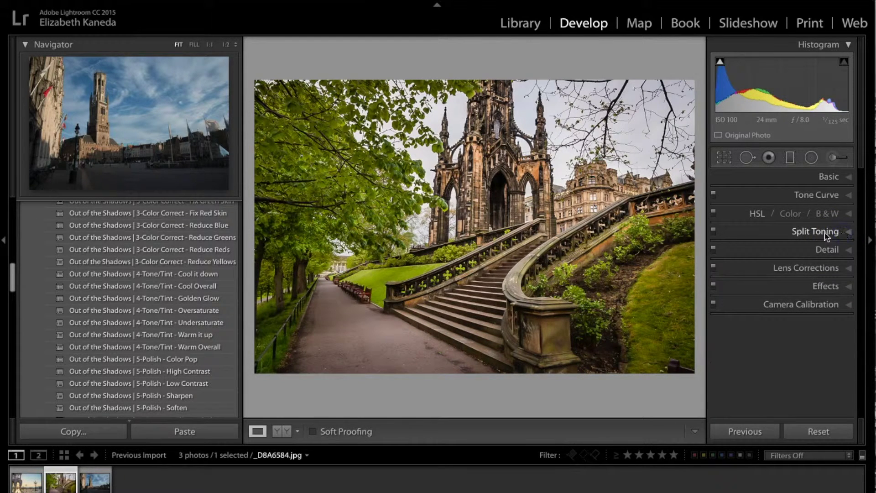
Step: Compare the staircase photo with its original side by side, and toggle between both versions in the single-photo view
left_click(288, 433)
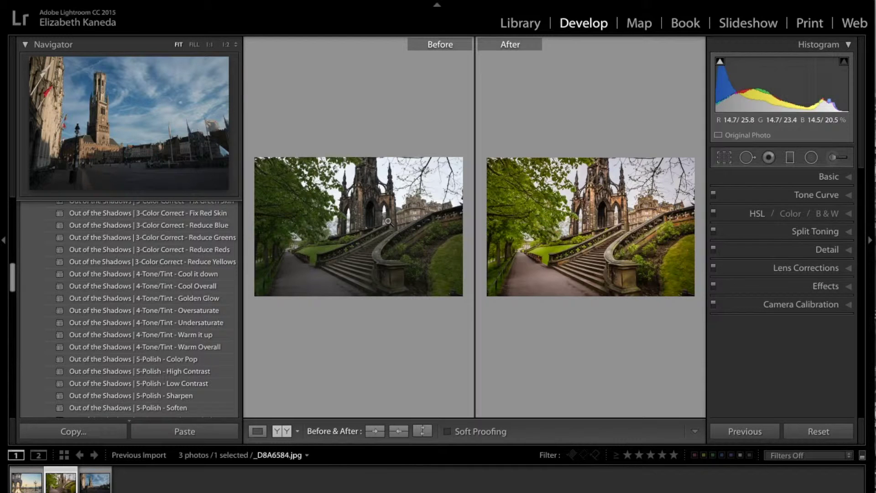
left_click(256, 432)
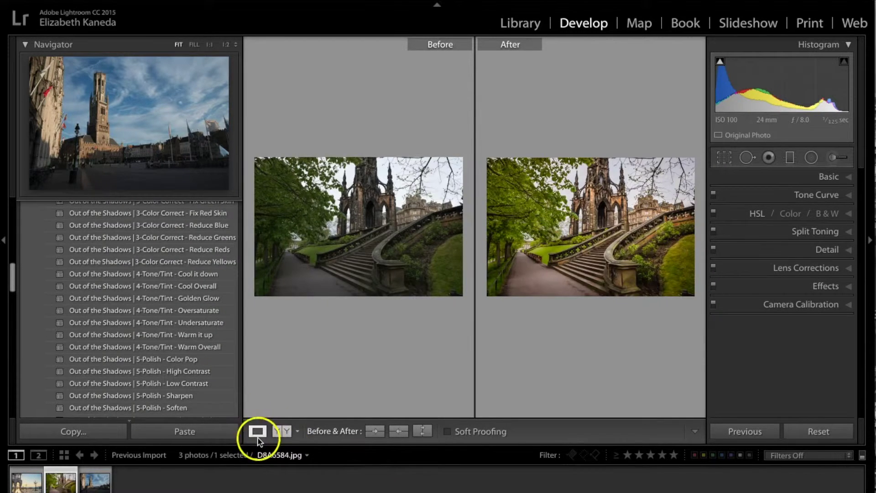
key("backslash")
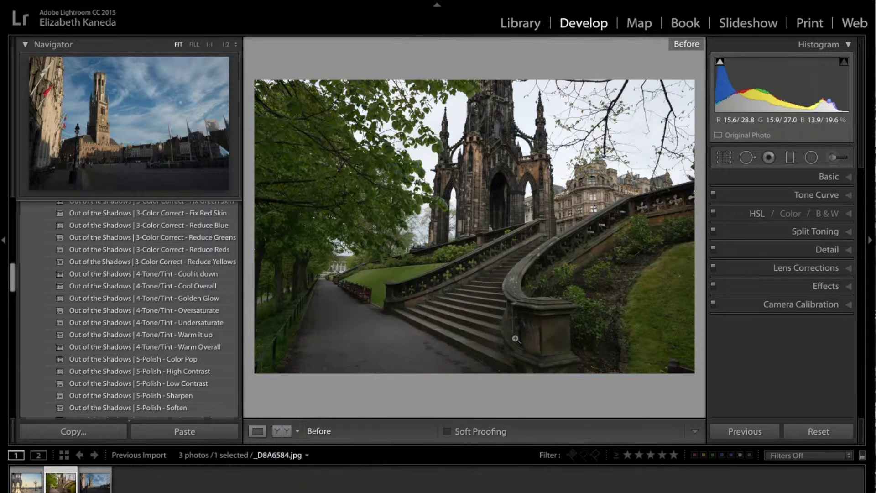
key("backslash")
key("backslash")
key("backslash")
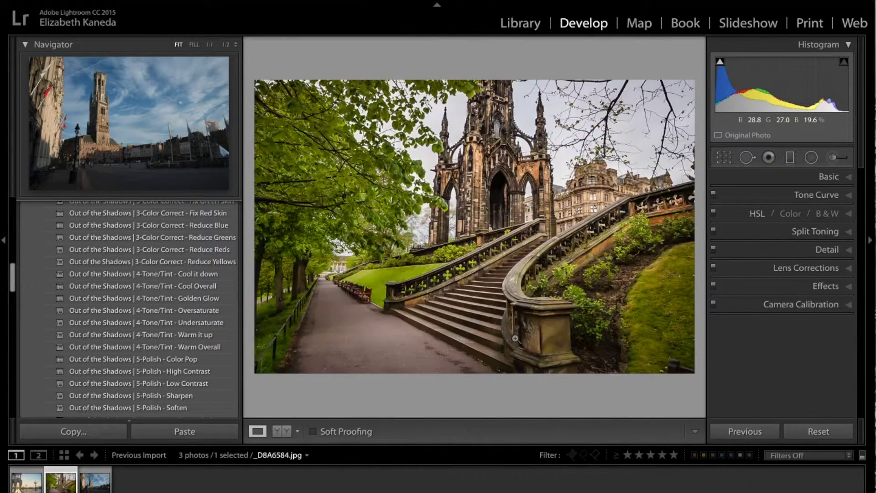
key("backslash")
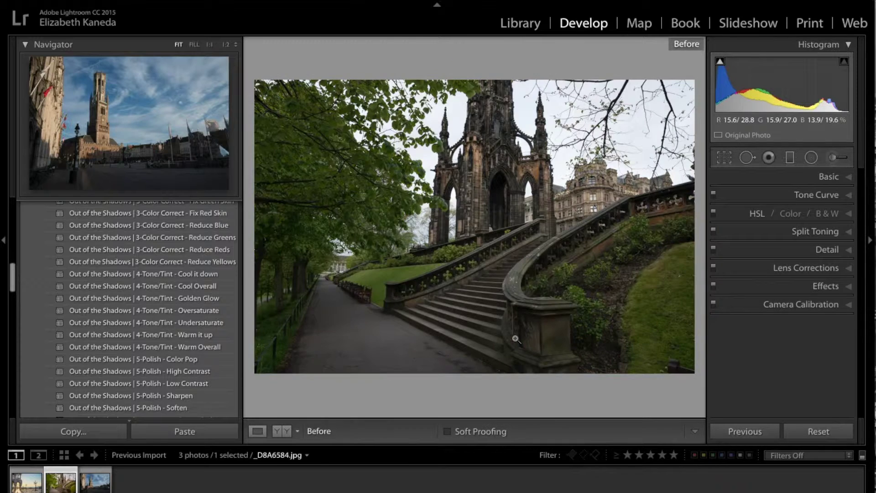
key("backslash")
key("backslash")
key("backslash")
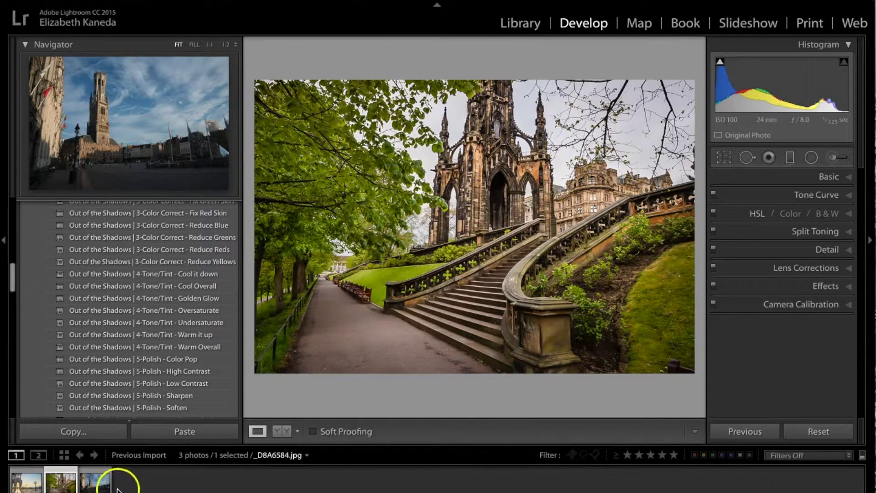
Step: Switch to the bell tower square photo, apply the 0-All In One - Bright Shadows preset, and toggle against the original
left_click(102, 482)
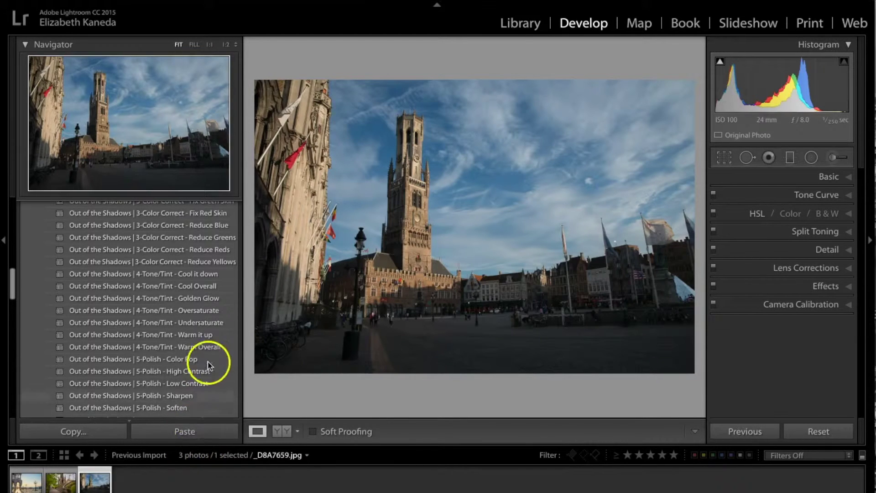
scroll(209, 362, "down", 3)
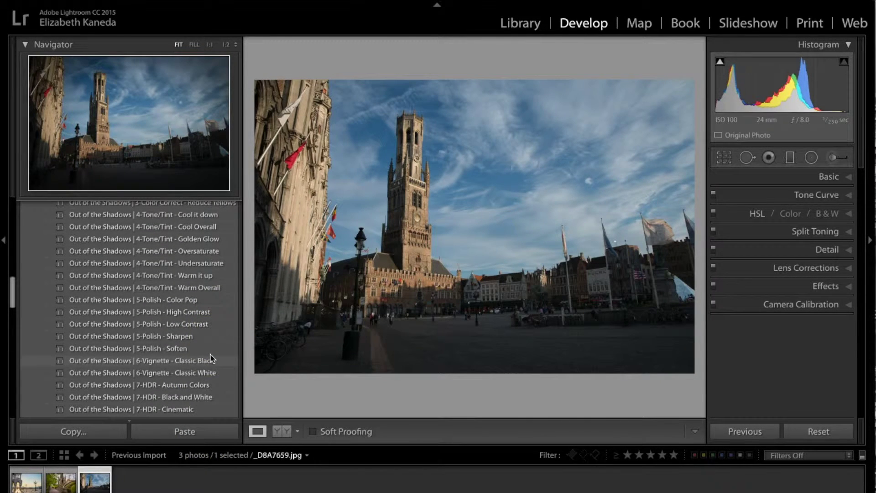
scroll(211, 358, "up", 10)
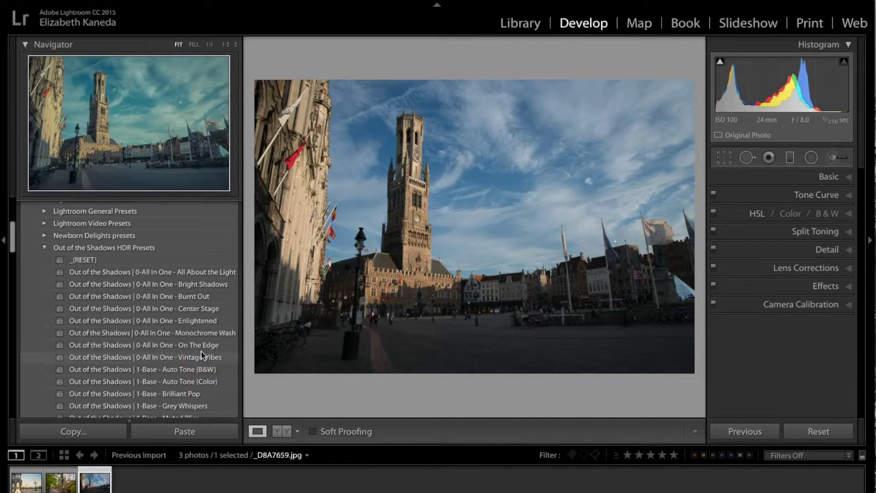
left_click(206, 285)
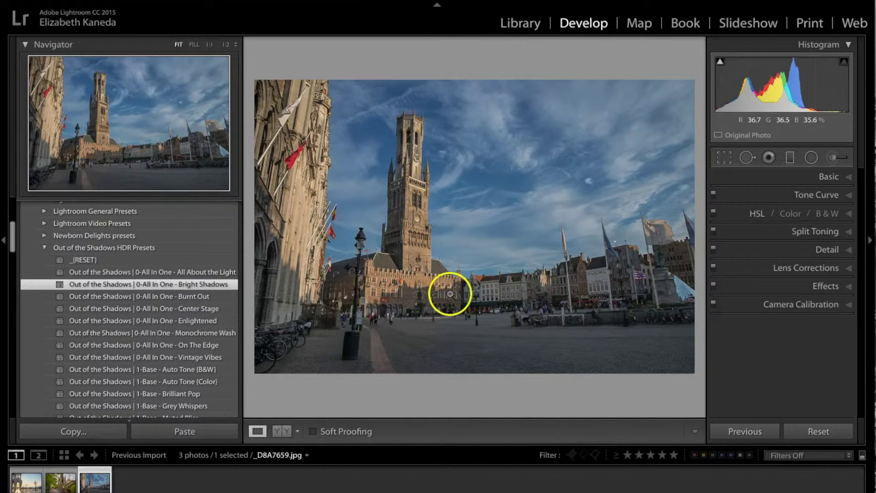
key("backslash")
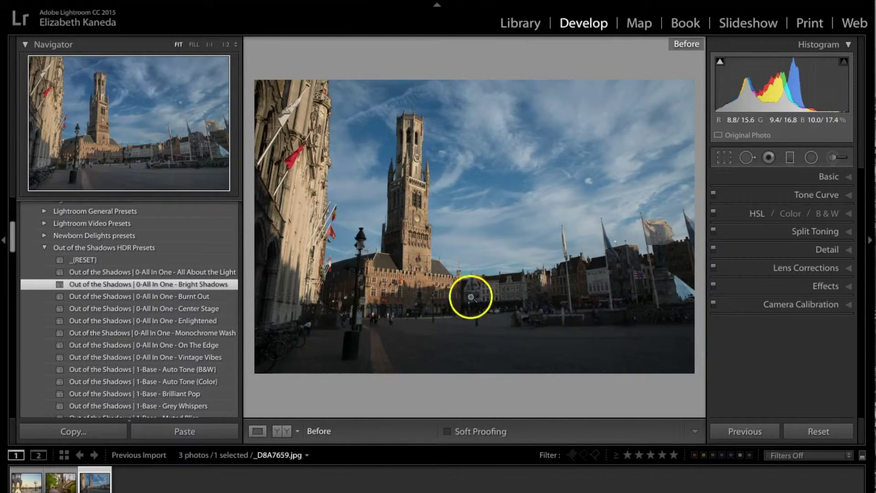
key("backslash")
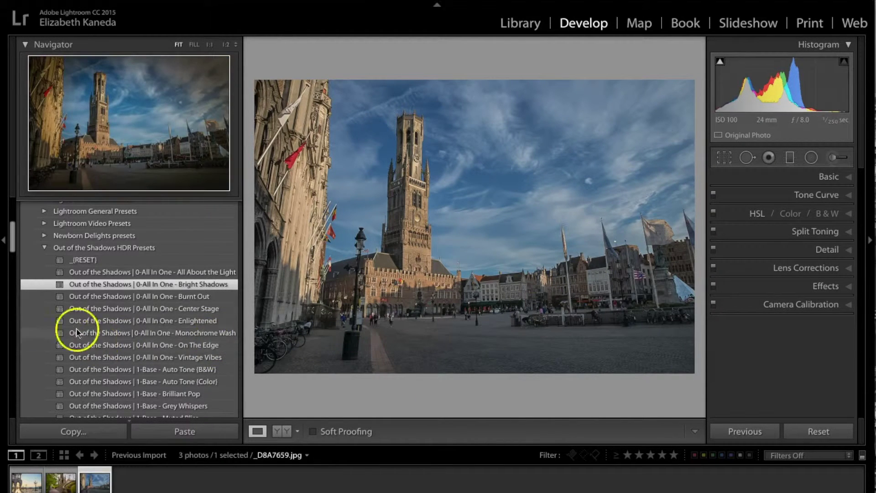
Step: Apply the Out of the Shadows 7-HDR - Stronger HDR preset to the bell tower photo
scroll(111, 358, "down", 8)
scroll(110, 352, "down", 3)
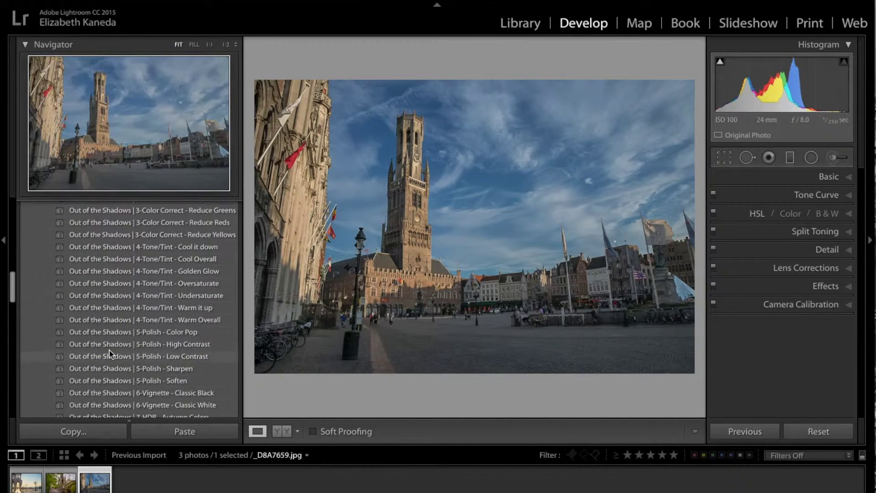
scroll(110, 352, "down", 5)
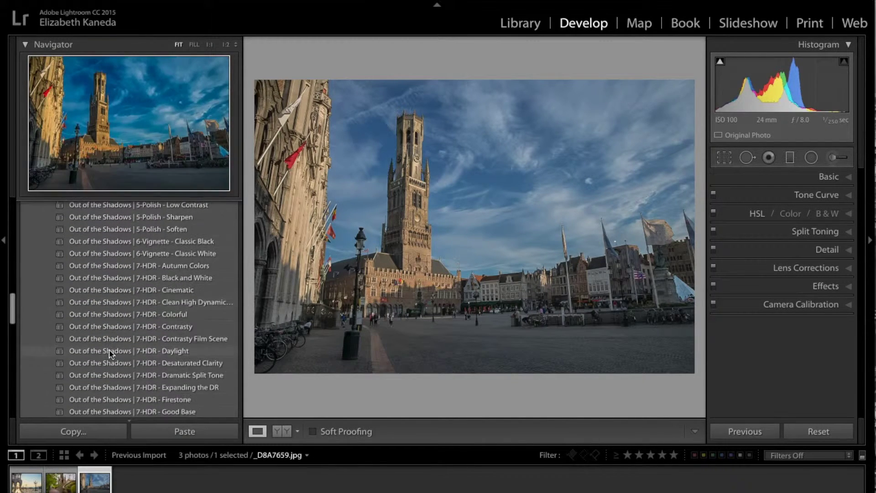
left_click(180, 326)
scroll(182, 315, "down", 3)
scroll(189, 297, "down", 2)
scroll(189, 296, "down", 4)
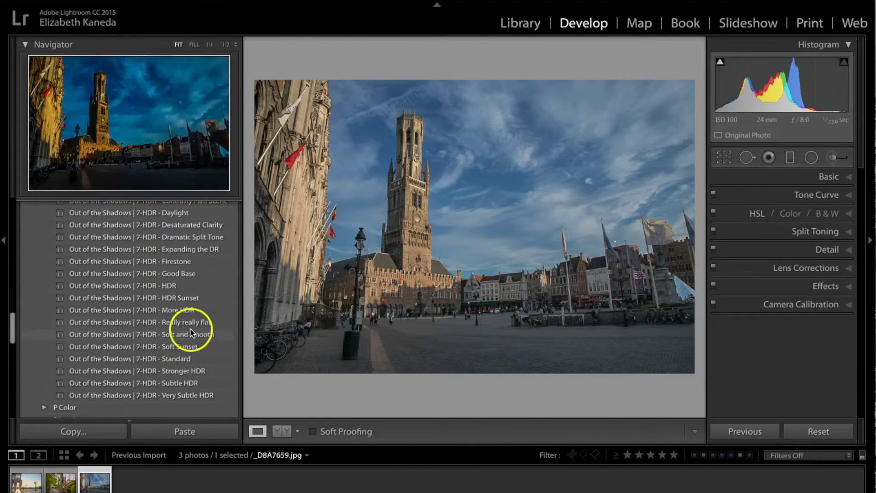
left_click(193, 372)
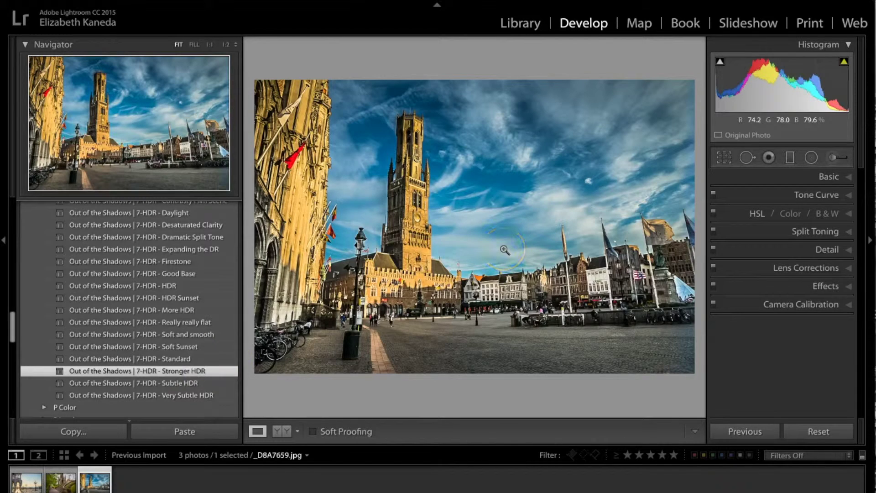
Step: Reduce the photo's Clarity to +5 in the Basic adjustments
left_click(845, 181)
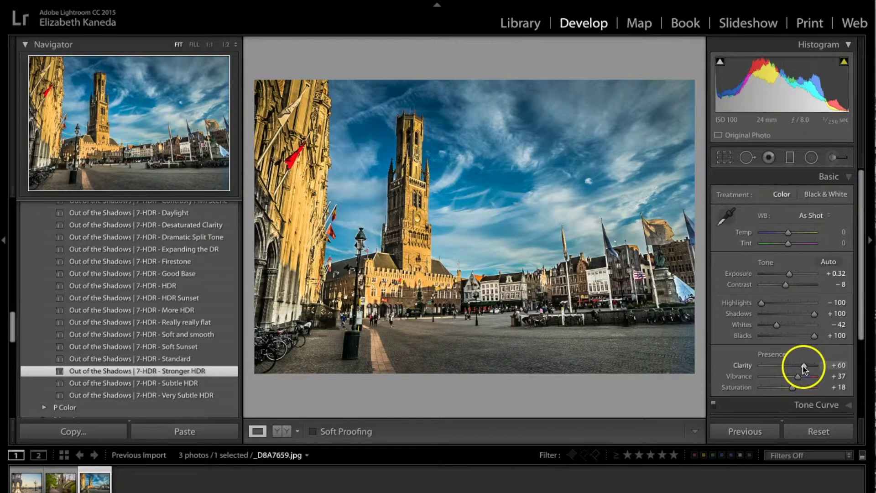
left_click_drag(803, 368, 793, 367)
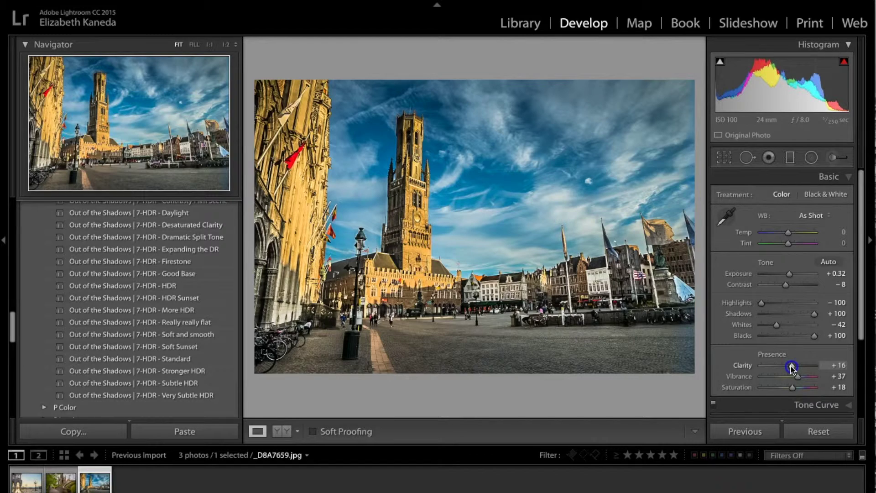
left_click_drag(790, 367, 788, 368)
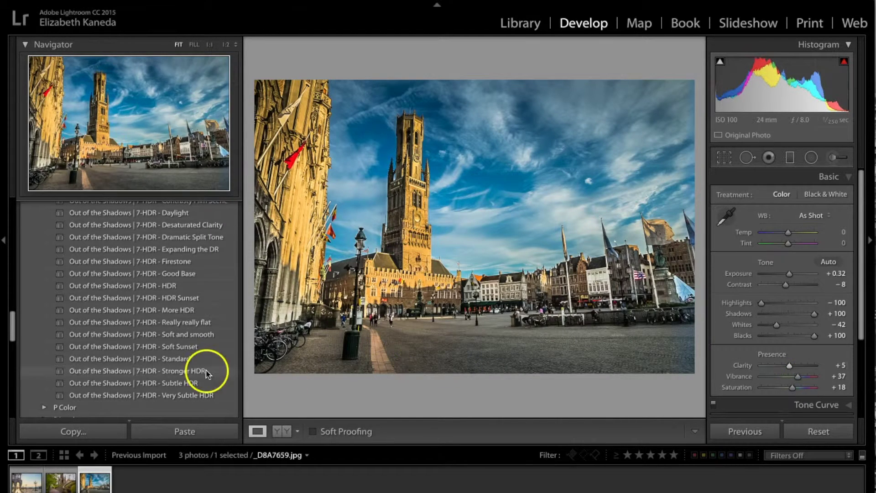
Step: Apply the 3-Color Correct - Reduce Yellows preset to tone down the yellow building facades
scroll(169, 350, "up", 1)
scroll(169, 350, "up", 8)
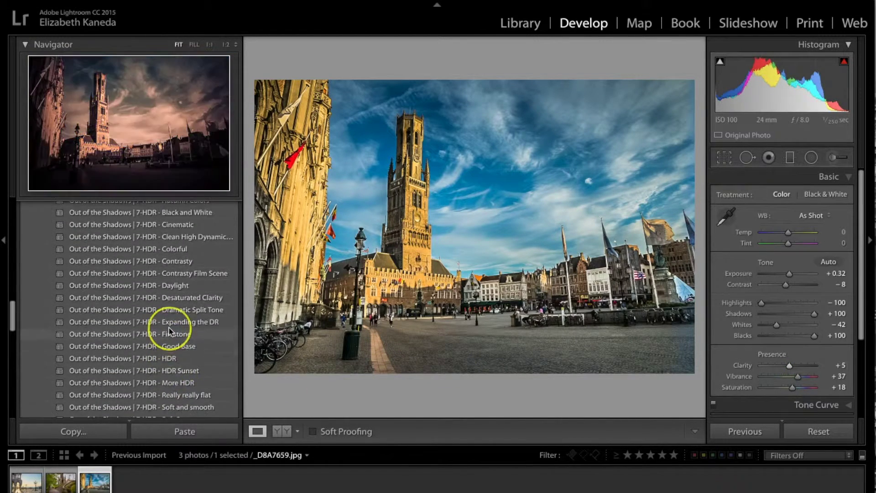
scroll(169, 333, "up", 7)
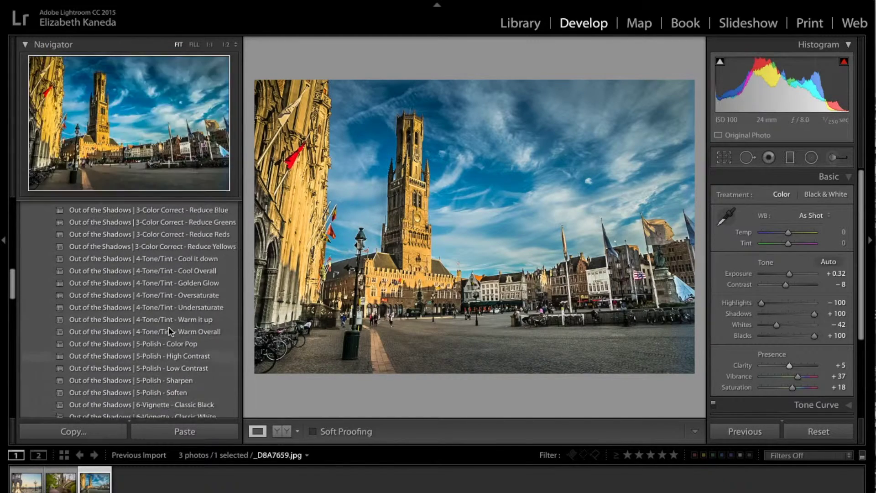
left_click(206, 272)
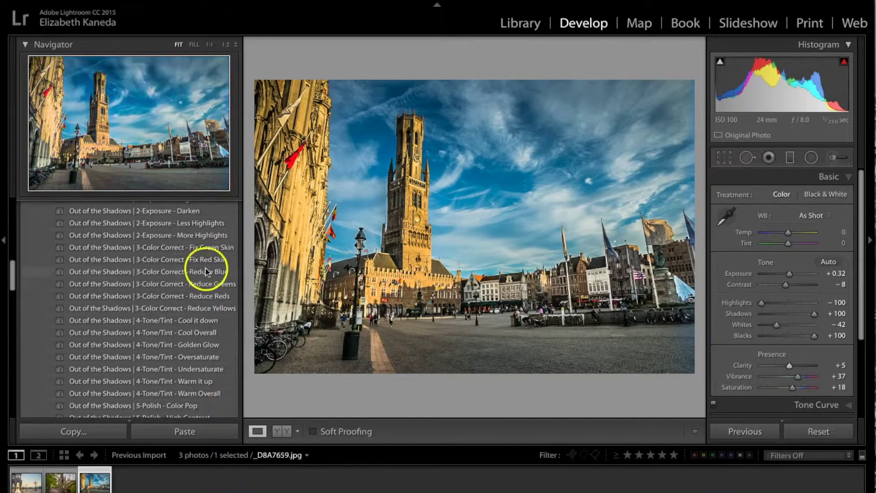
left_click(217, 308)
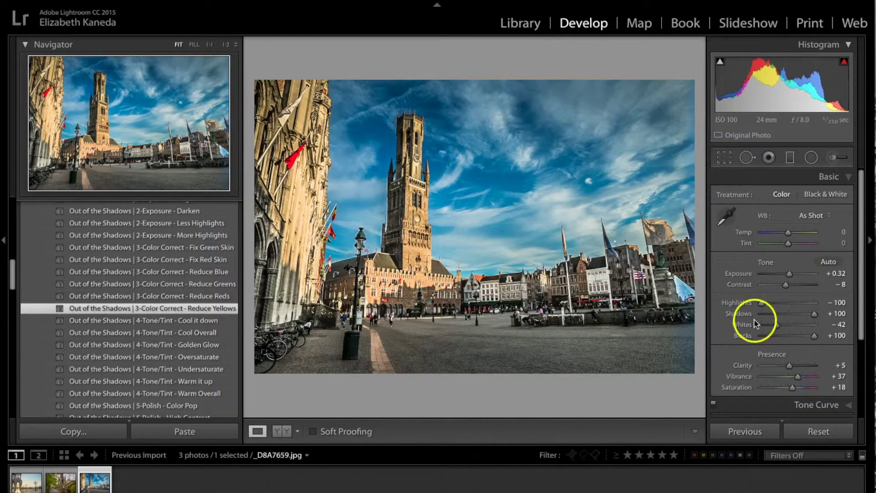
Step: Load the HDR General - Subtle HDR Clarity effect in the Adjustment Brush and paint over the bell tower and the building beneath it
left_click(833, 158)
left_click(814, 197)
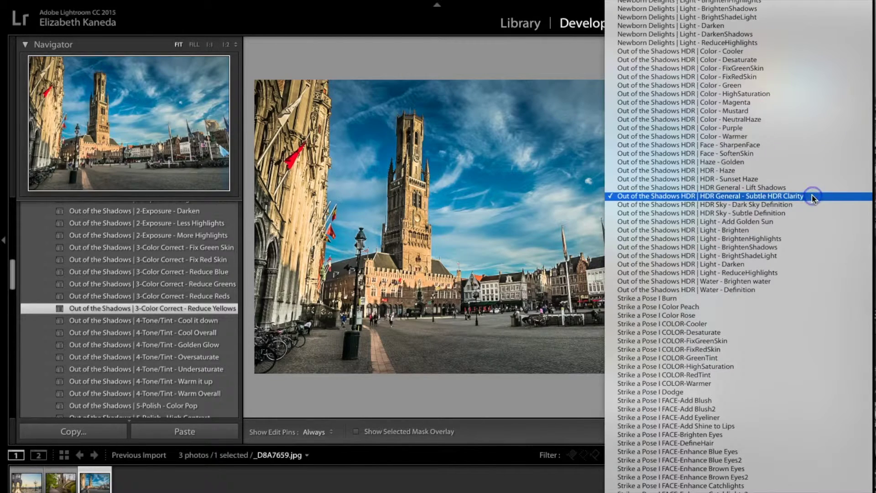
left_click(779, 201)
key("h")
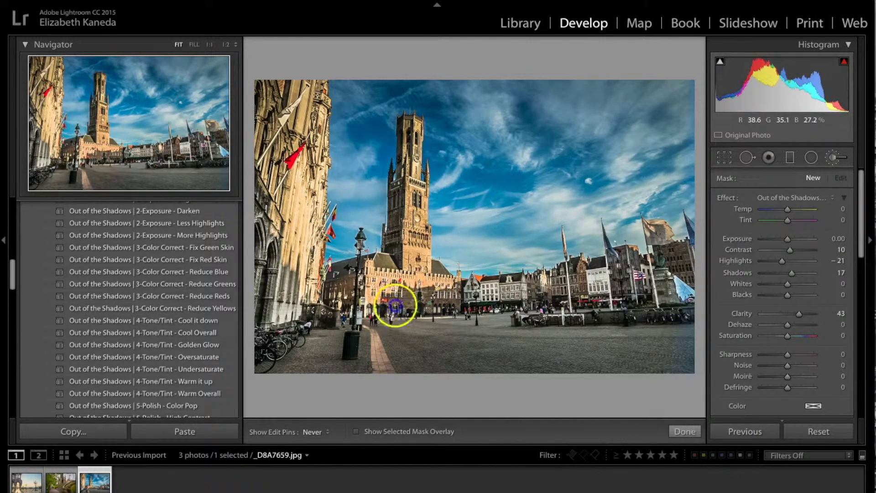
left_click_drag(411, 274, 404, 215)
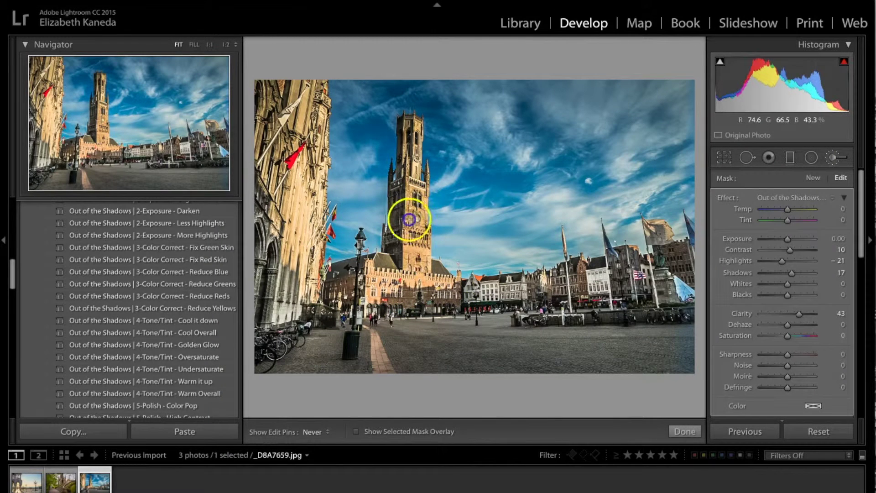
key("h")
Step: Extend the Subtle HDR Clarity brush over the distant row of houses, the statue area and the tall facade with the flags
mouse_move(493, 292)
left_mouse_down()
mouse_move(463, 298)
mouse_move(586, 273)
left_mouse_up()
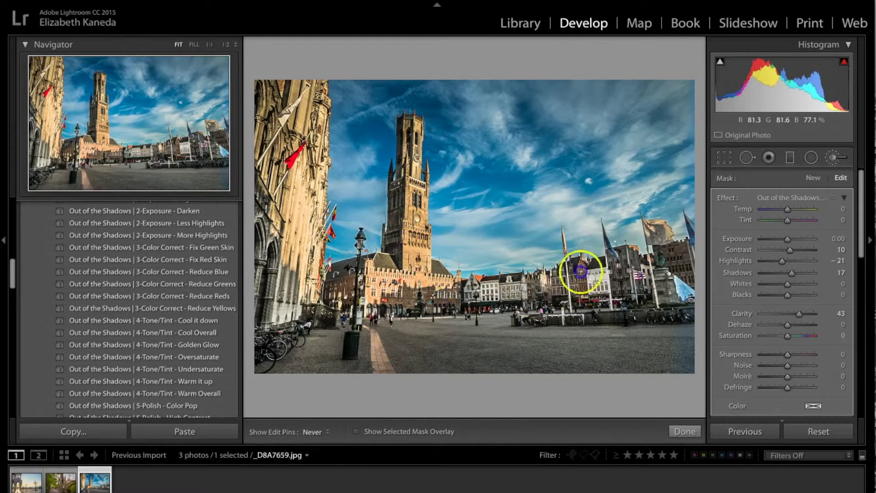
left_click(663, 253)
left_click(522, 309)
left_click(319, 309)
left_click(289, 309)
left_click(254, 236)
left_click(292, 120)
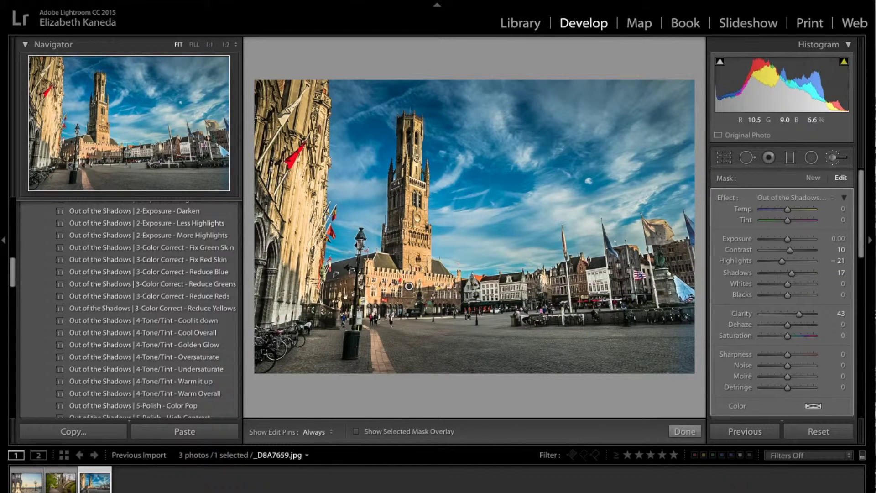
left_click(329, 202)
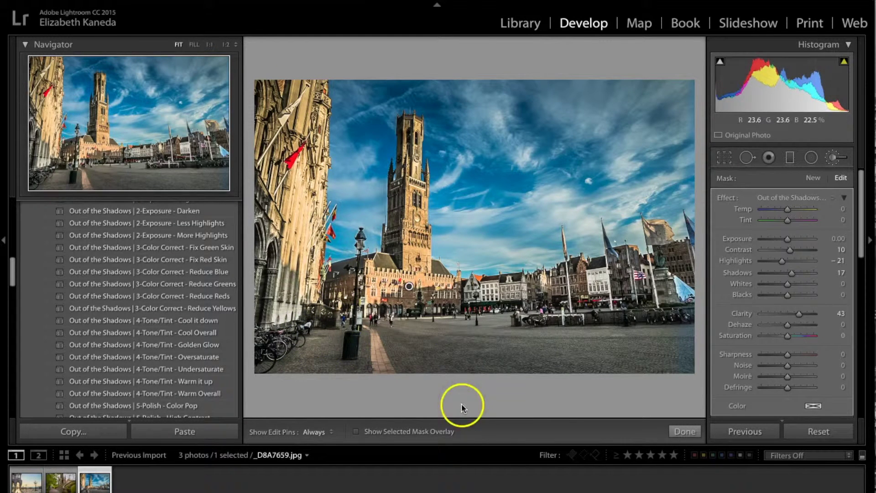
Step: Start a new brush mask with the HDR General - Lift Shadows effect and paint over the dark houses and bicycles behind the flagpoles
left_click(815, 176)
left_click(802, 198)
left_click_drag(800, 204, 761, 187)
mouse_move(601, 310)
left_mouse_down()
mouse_move(617, 323)
mouse_move(630, 293)
mouse_move(610, 277)
left_mouse_up()
key("h")
left_click(570, 314)
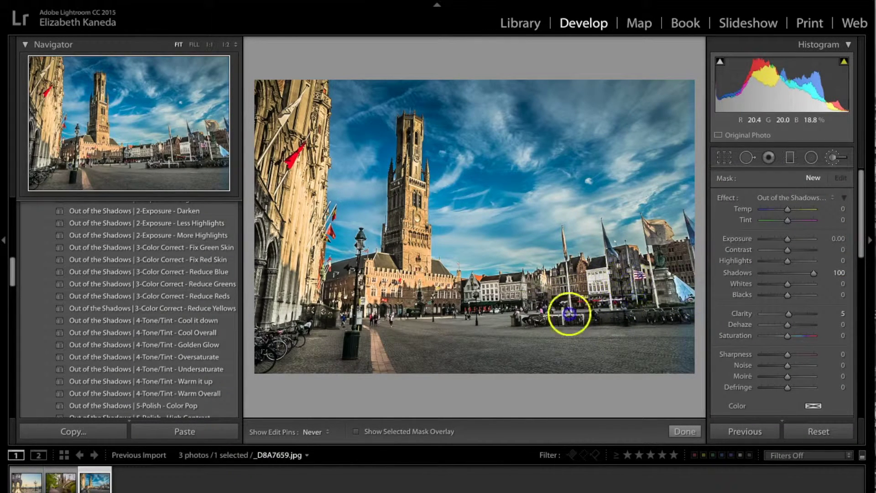
left_click(614, 265)
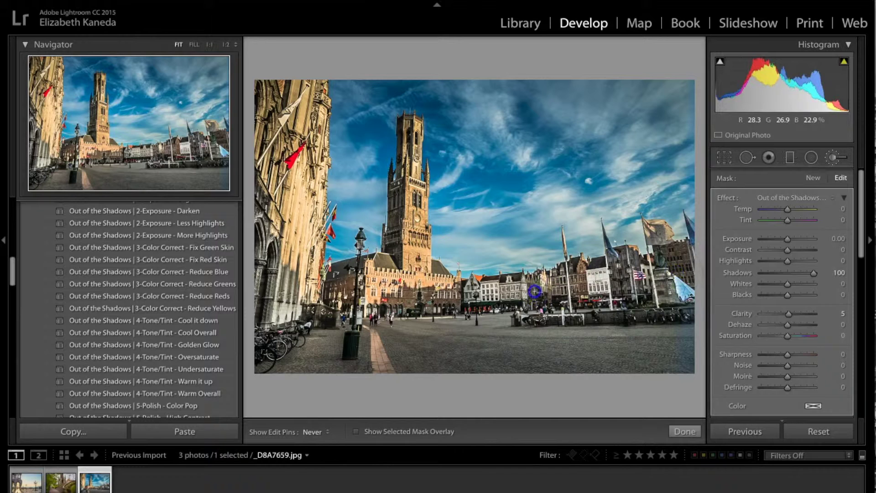
Step: Extend the Lift Shadows brush over the paved square, the bicycles and the lower building fronts, and close the Adjustment Brush
left_click(294, 377)
left_click(364, 298)
left_click(448, 362)
left_click(566, 344)
left_click(645, 334)
left_click(541, 290)
left_click(357, 330)
left_click(286, 306)
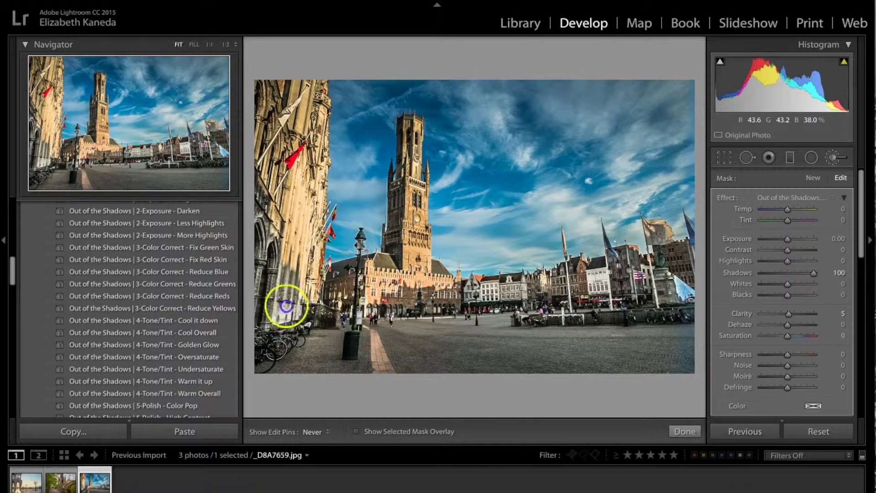
left_click(461, 325)
left_click(371, 343)
left_click(397, 269)
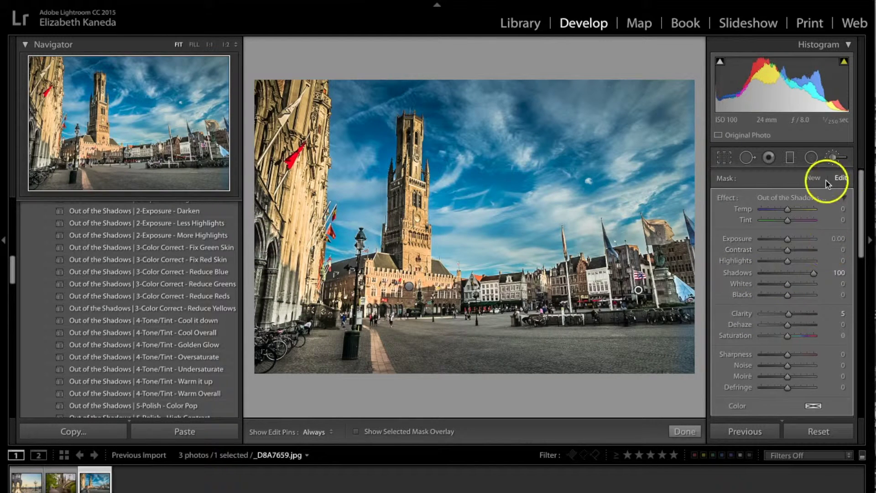
left_click(813, 178)
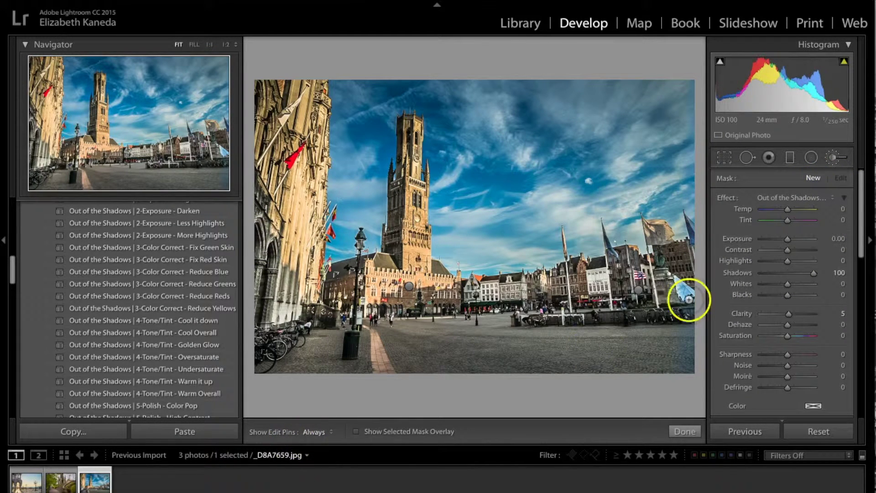
left_click(835, 160)
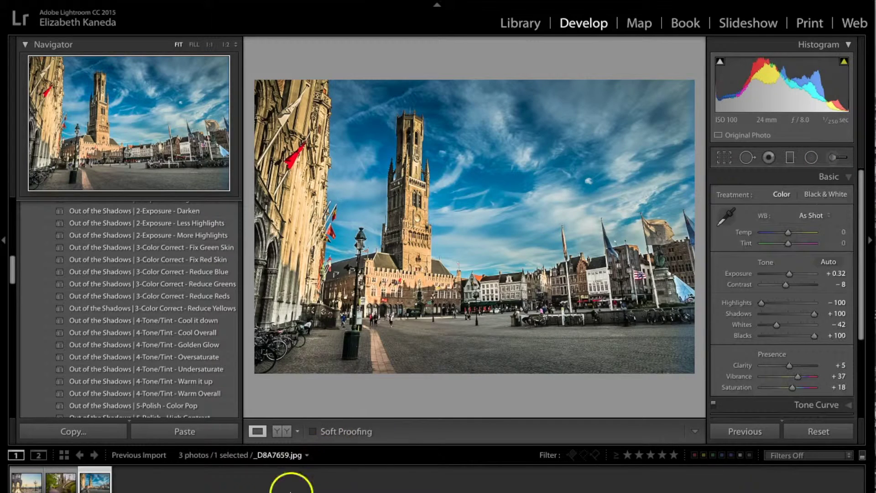
Step: Compare the bell tower photo with its original side by side, and toggle between both versions in the single-photo view
left_click(285, 431)
left_click(376, 308)
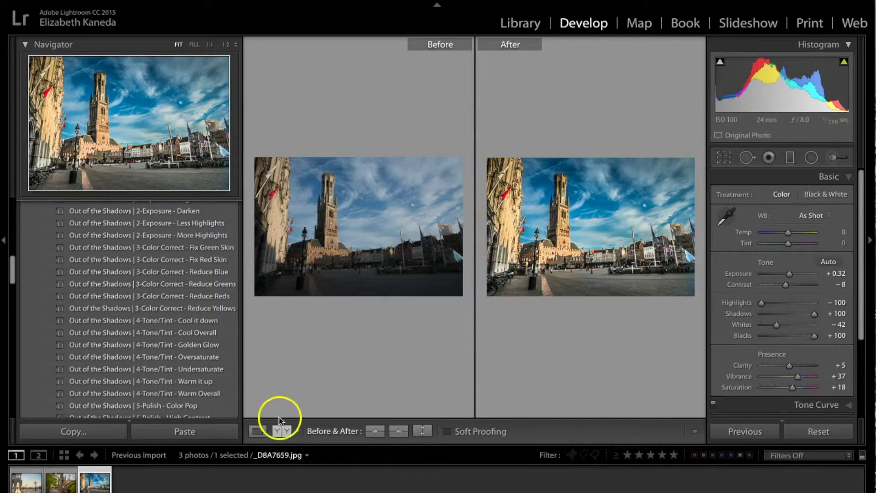
left_click(264, 432)
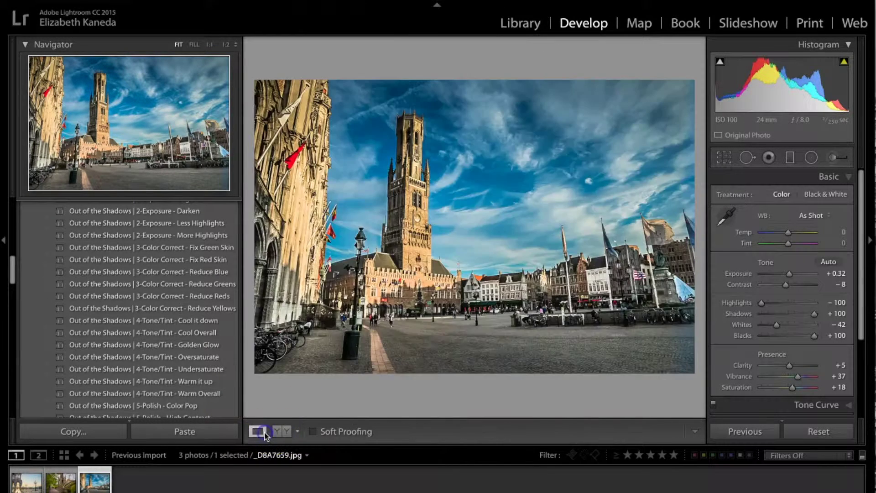
key("backslash")
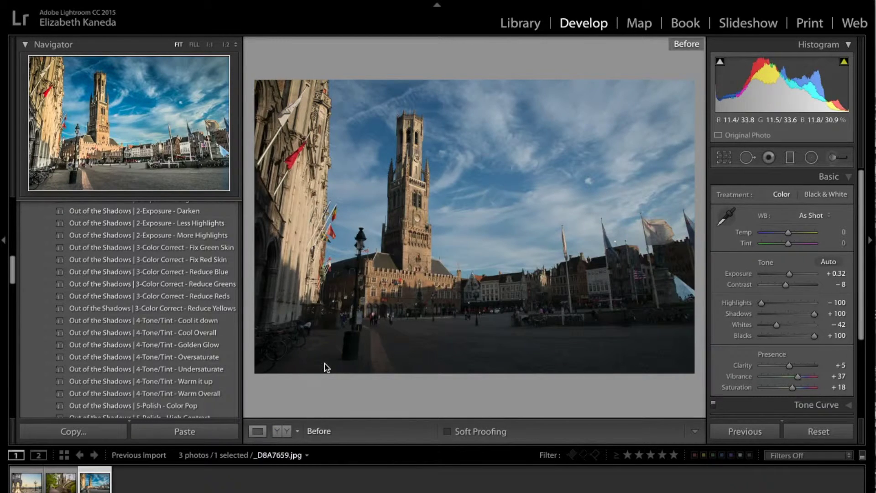
key("backslash")
key("backslash")
key("backslash")
Step: Review the edited staircase and Venetian arcade photos, and return to the bell tower photo
left_click(60, 484)
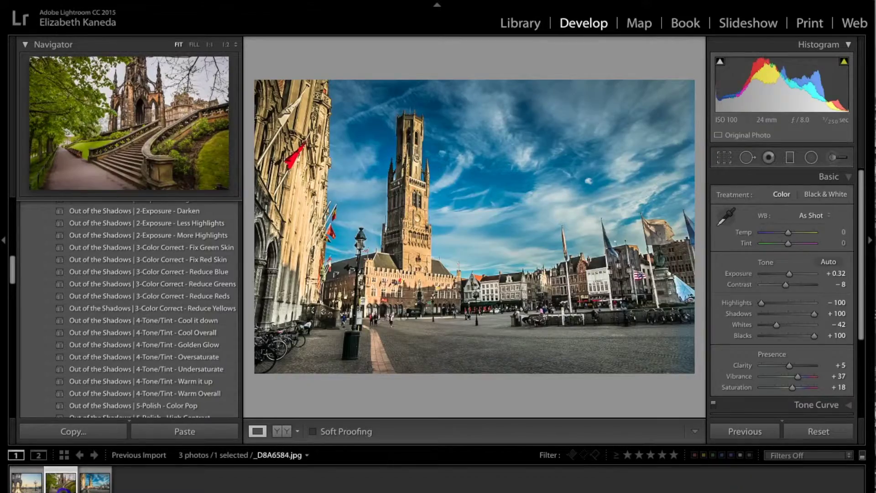
left_click(31, 484)
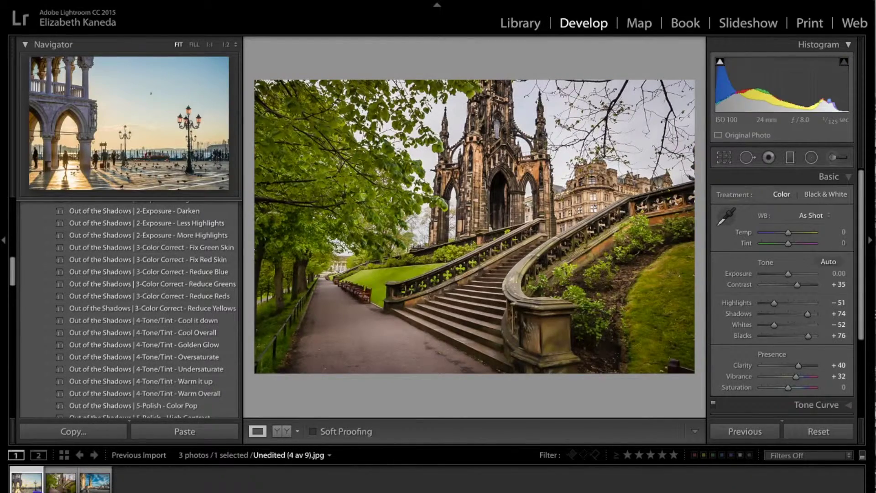
left_click(59, 484)
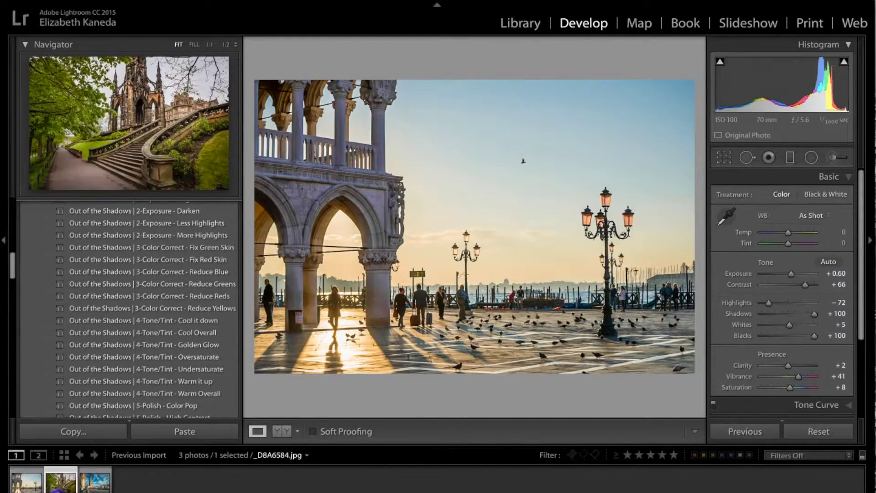
left_click(97, 478)
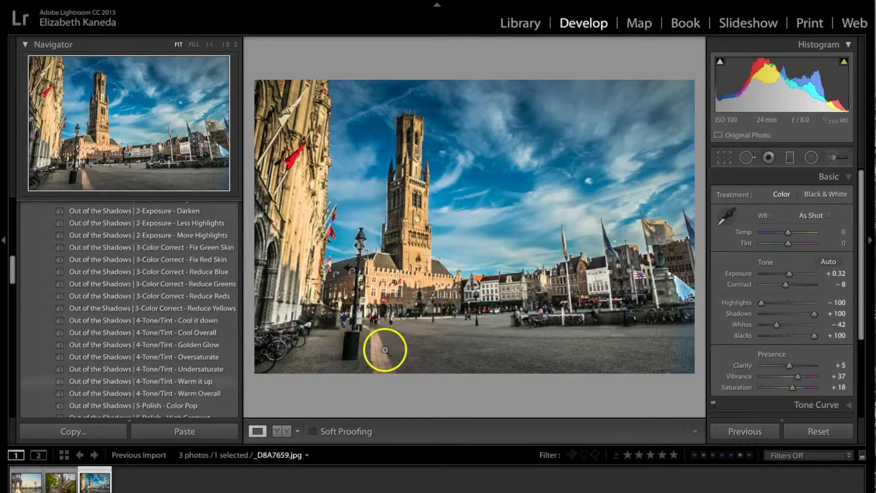